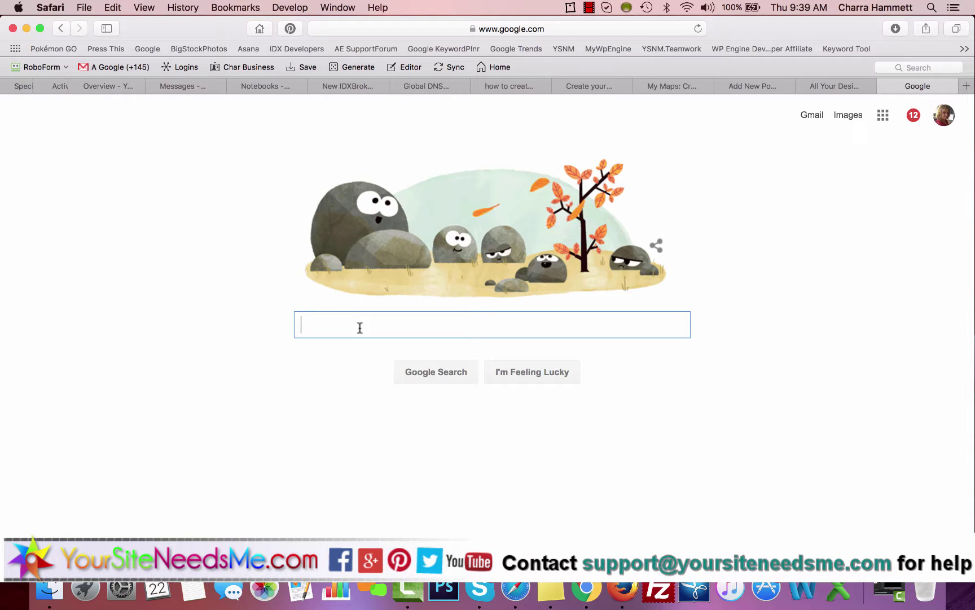
# Step: Search Google for 'Google My Maps' and open the My Maps site
pyautogui.write('Google My')
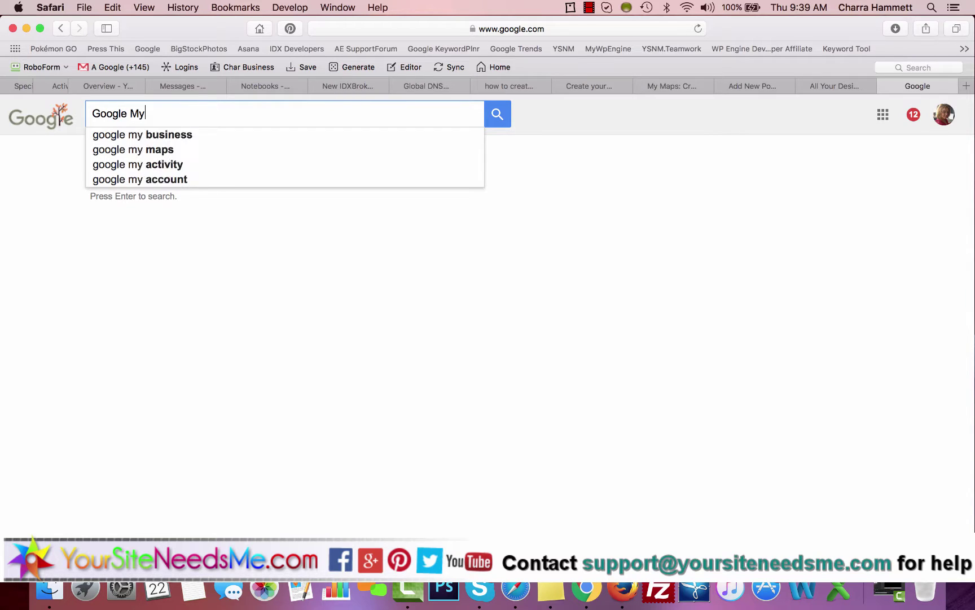
pyautogui.write(' Maps')
pyautogui.press('Return')
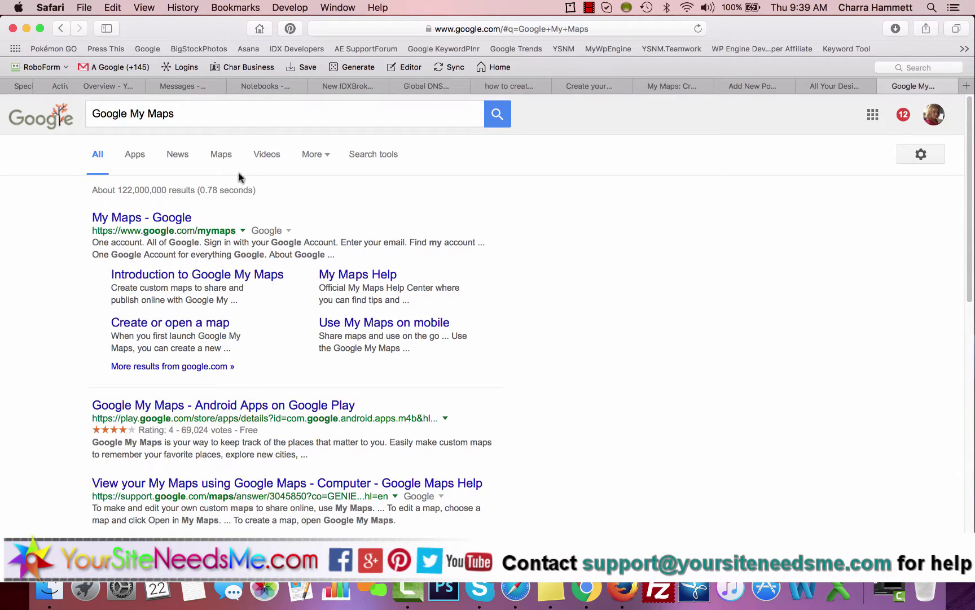
pyautogui.click(158, 220)
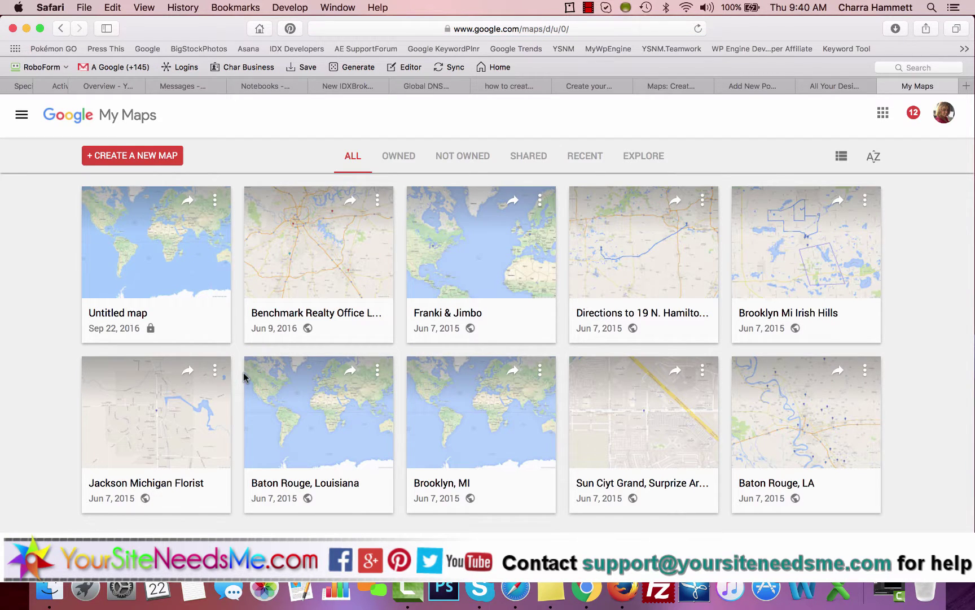
# Step: Create a new map titled 'Brooklyn, Michigan' with a description about places to visit there
pyautogui.click(103, 154)
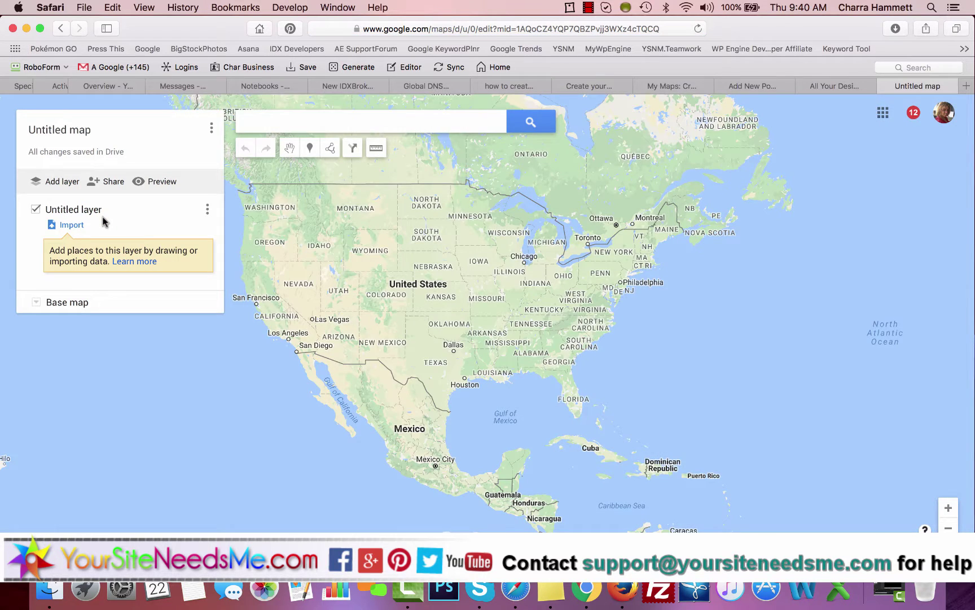
pyautogui.click(70, 131)
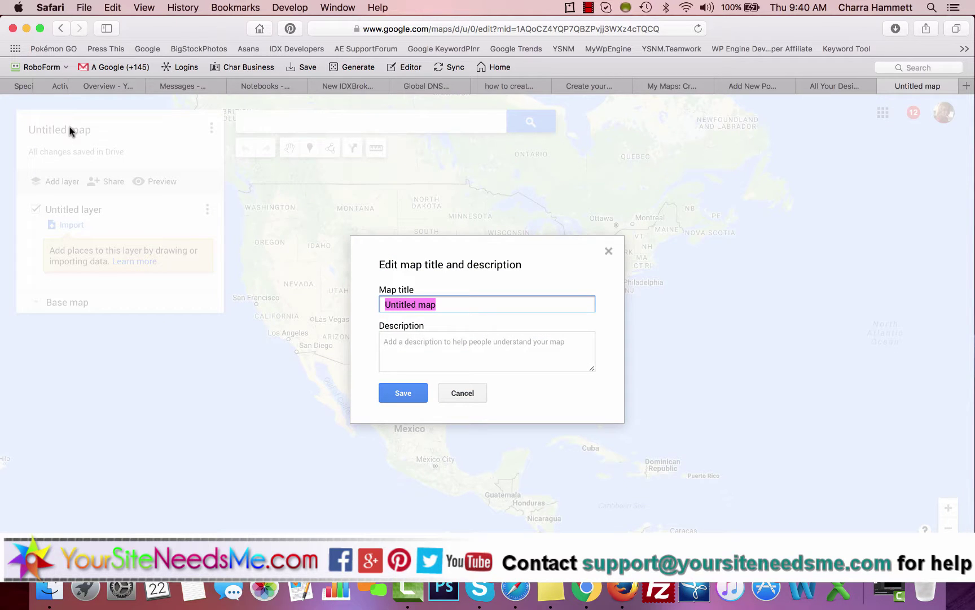
pyautogui.write('Brooklyn, Mici')
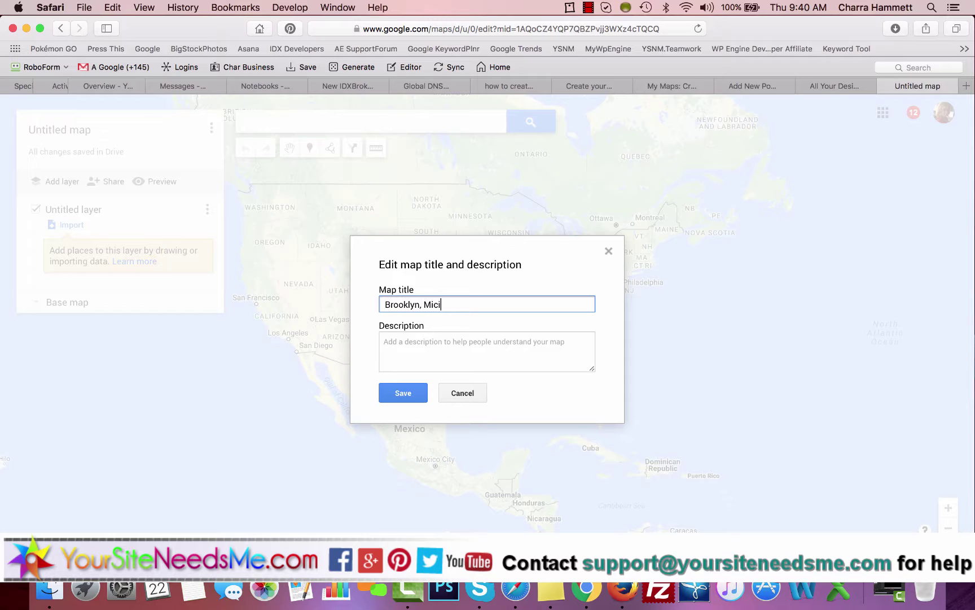
pyautogui.write('h')
pyautogui.press('BackSpace')
pyautogui.press('BackSpace')
pyautogui.write('higan')
pyautogui.click(426, 355)
pyautogui.write('Ch')
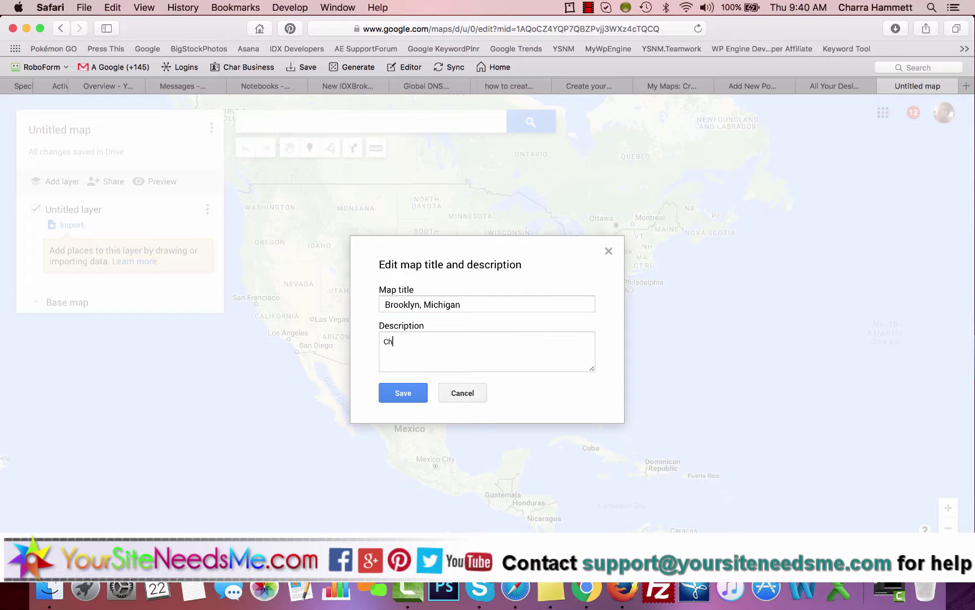
pyautogui.write('eck out all of the Hot Spots and cool places to visit')
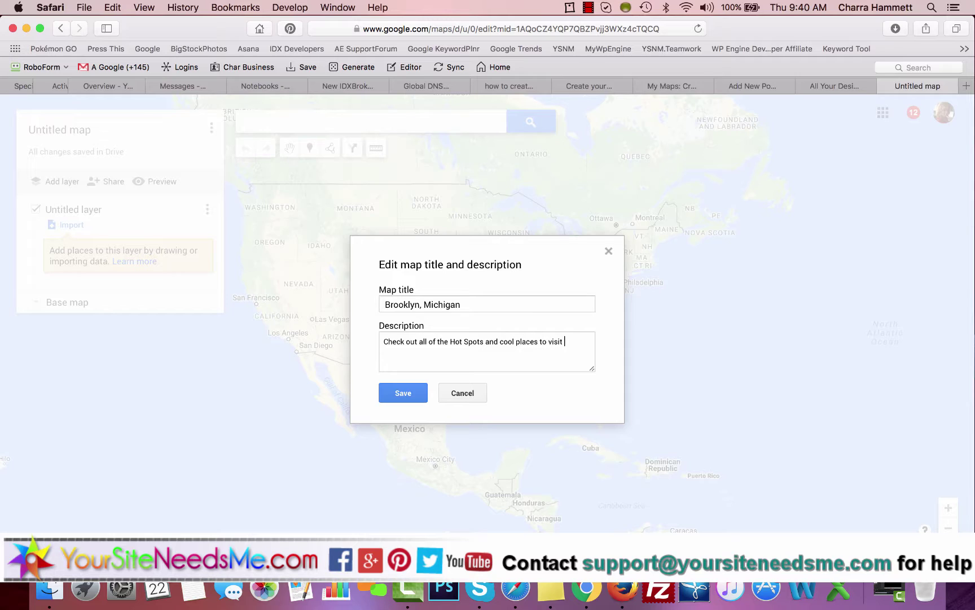
pyautogui.write('rooklyn, Michigan.')
pyautogui.click(403, 392)
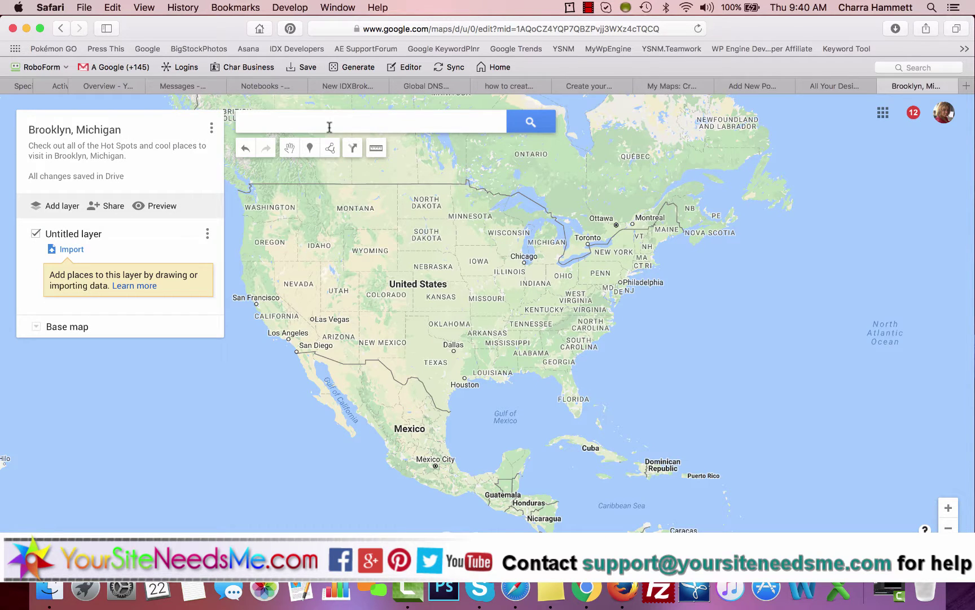
# Step: Find Brooklyn, Michigan on the map and close its details card
pyautogui.click(330, 127)
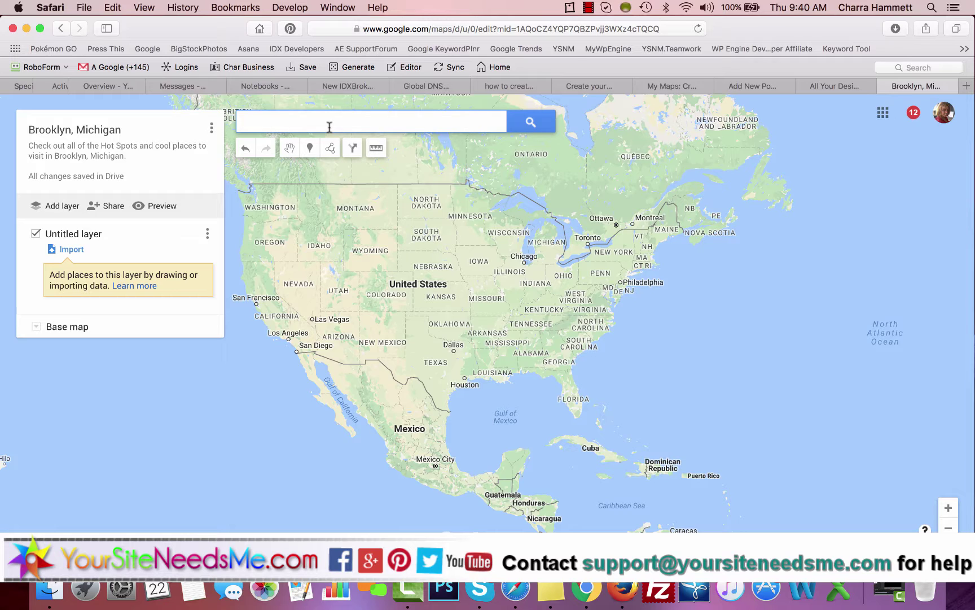
pyautogui.write('Brook')
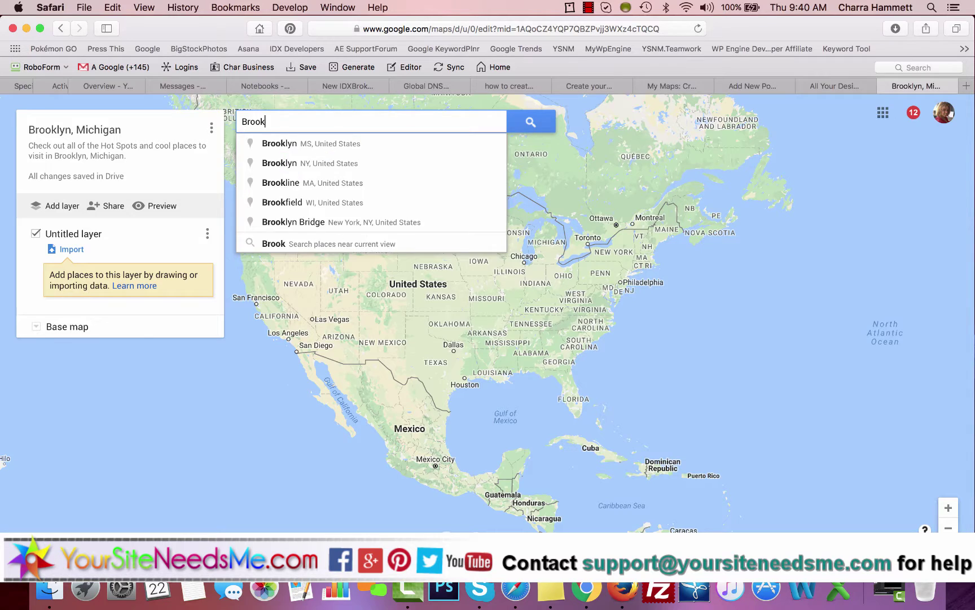
pyautogui.write('lyn, Michigan')
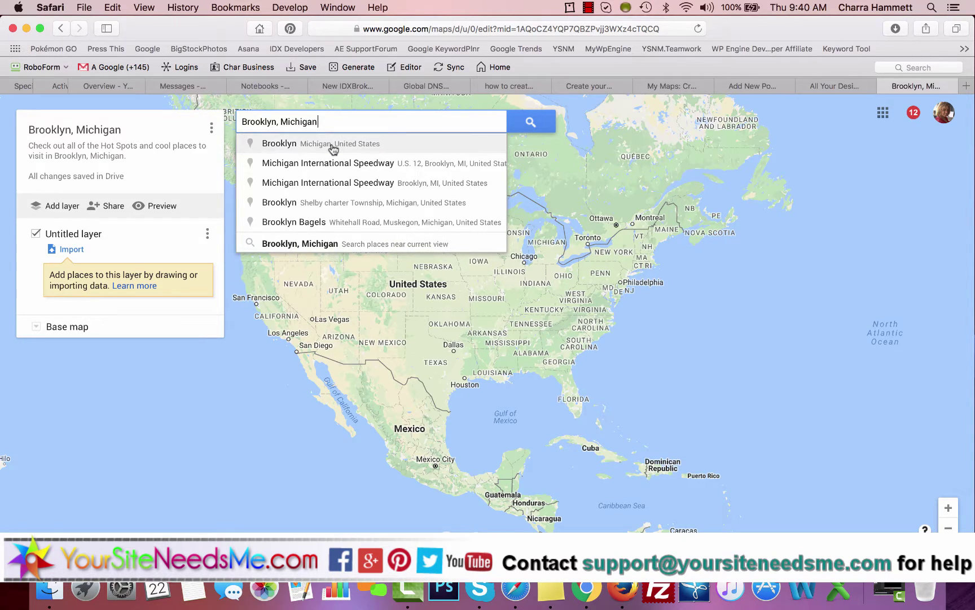
pyautogui.click(332, 145)
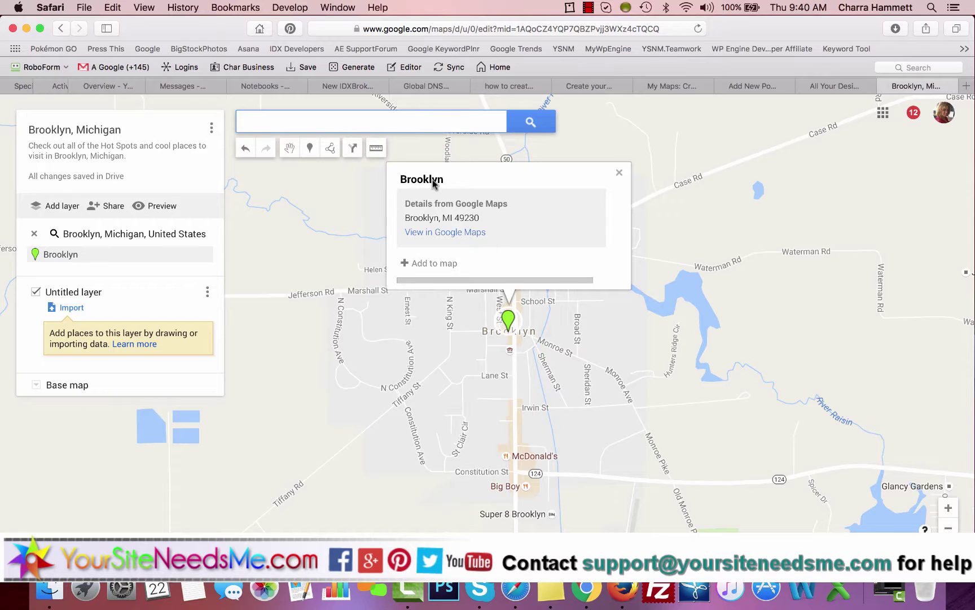
pyautogui.click(509, 321)
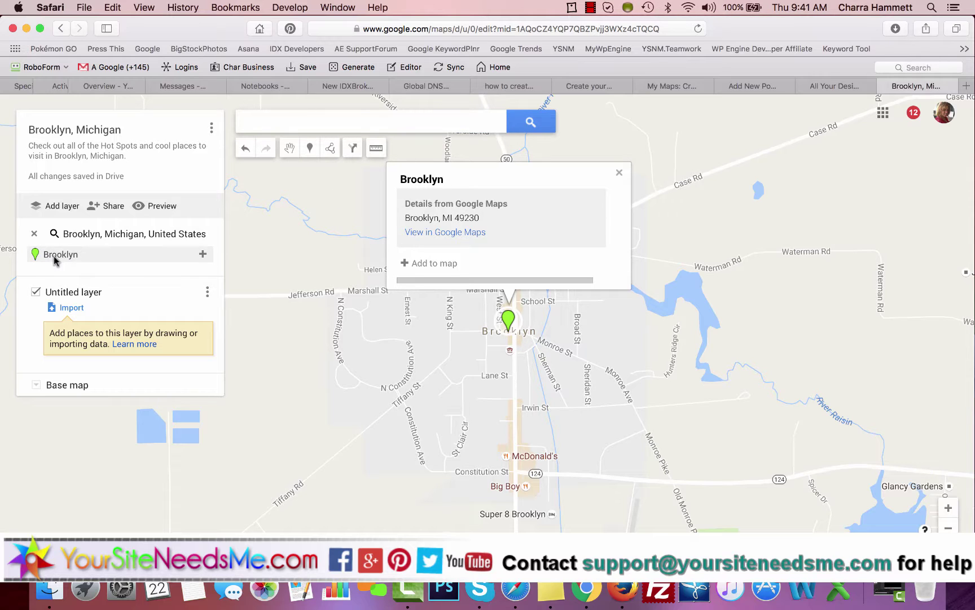
pyautogui.click(620, 172)
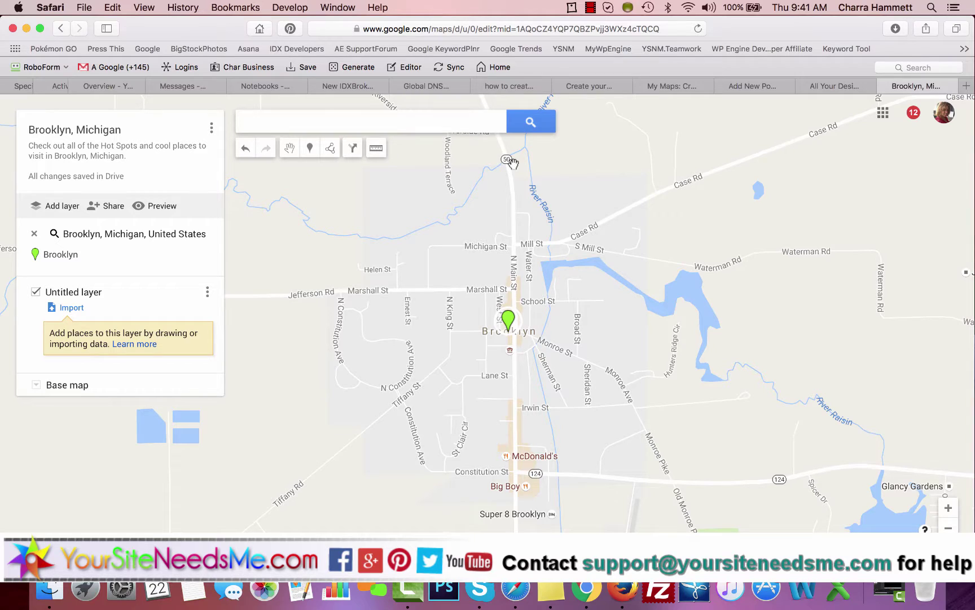
# Step: Search for Michigan International Speedway and add it to the map
pyautogui.click(416, 122)
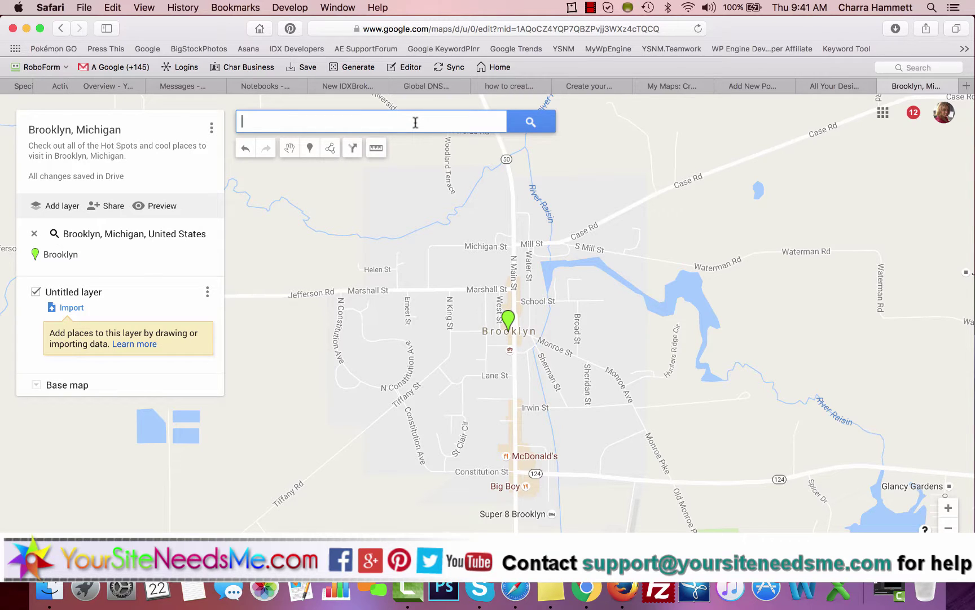
pyautogui.write('Michi')
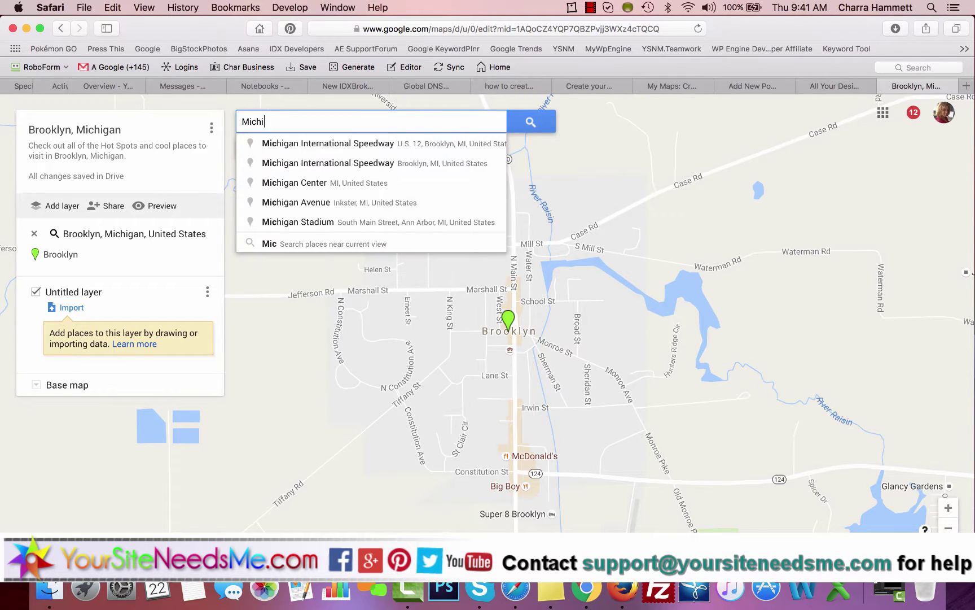
pyautogui.write('gan Internation')
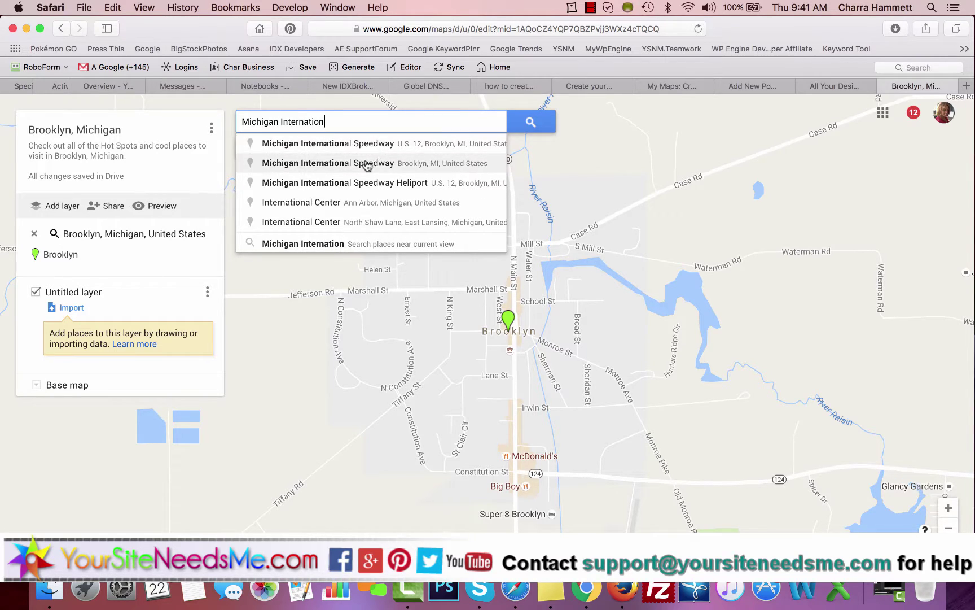
pyautogui.click(367, 165)
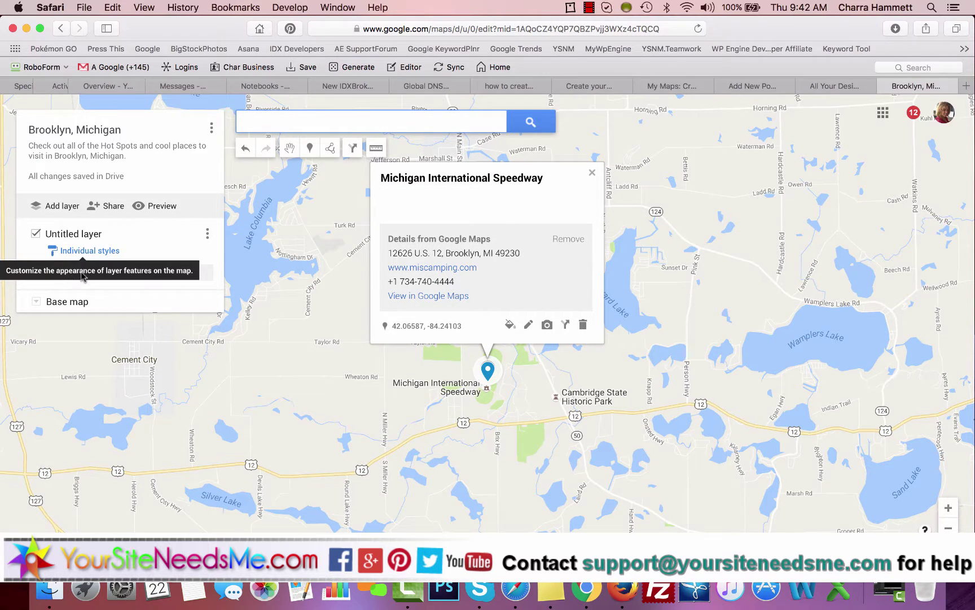
# Step: Search for 'Shadys' and add Shady's Tap Room to the map layer
pyautogui.click(593, 174)
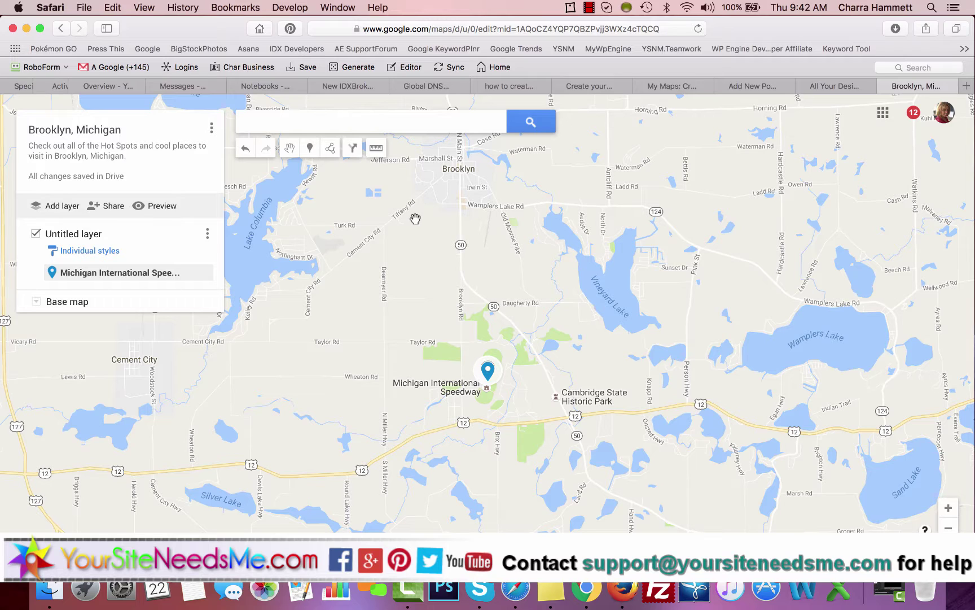
pyautogui.click(407, 125)
pyautogui.write('Shadys')
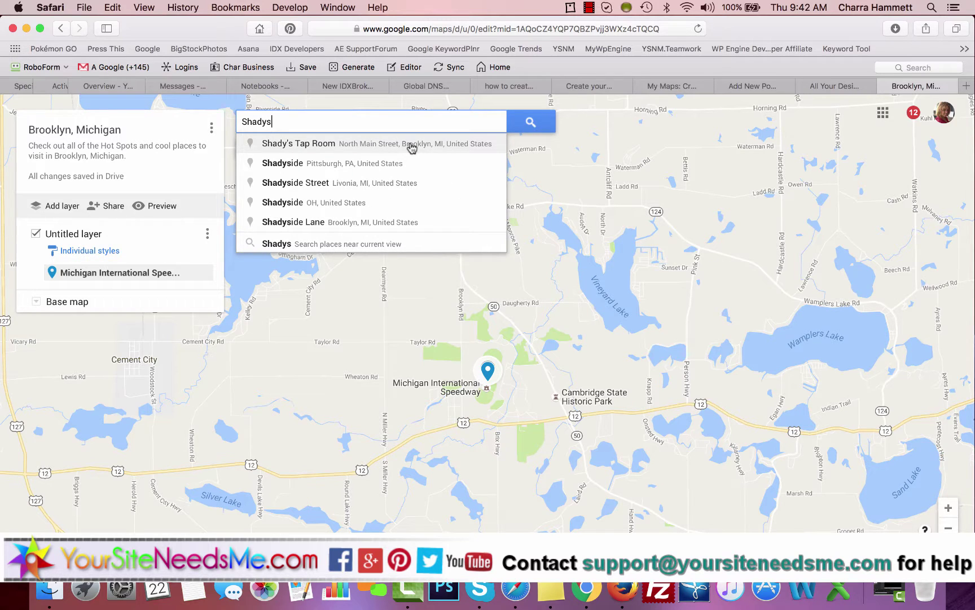
pyautogui.click(411, 147)
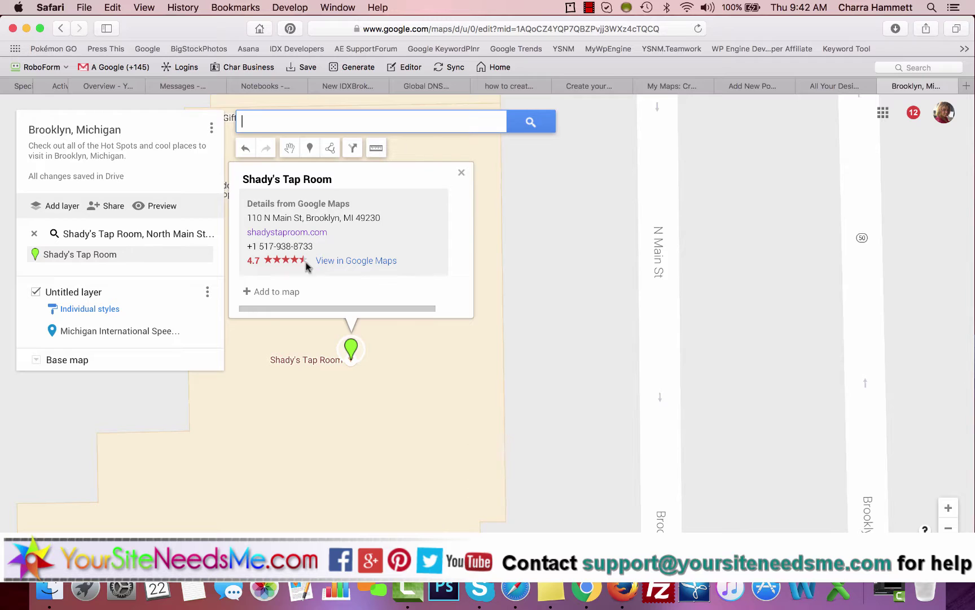
pyautogui.click(276, 292)
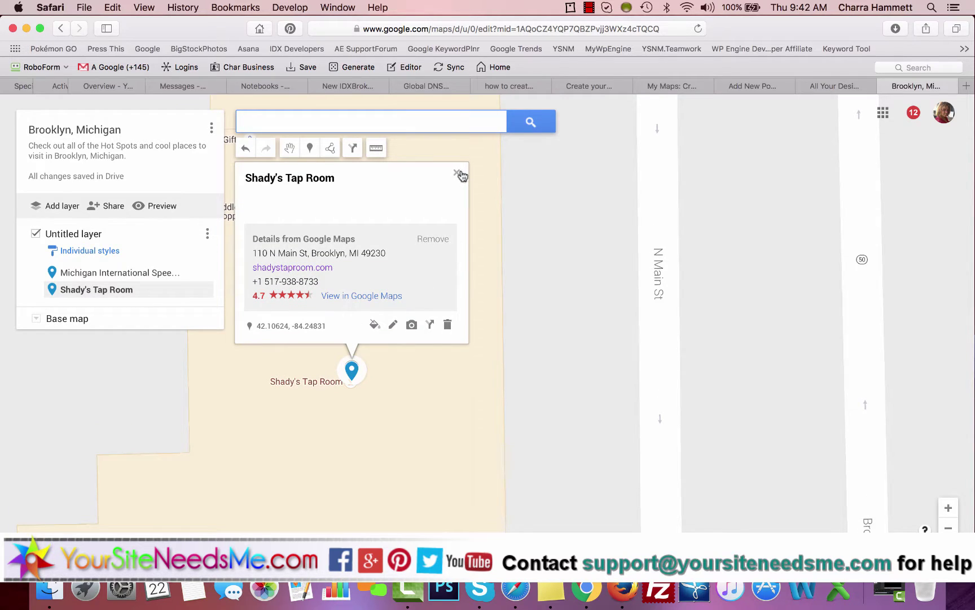
pyautogui.click(459, 173)
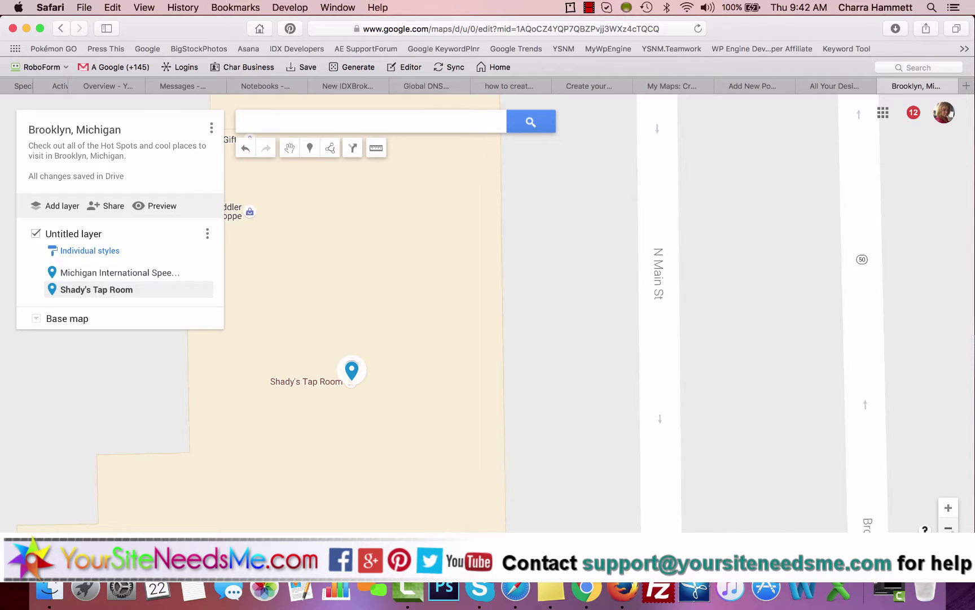
# Step: Zoom the map out to show Brooklyn with its surrounding lakes and roads
pyautogui.click(949, 528)
pyautogui.click(949, 528)
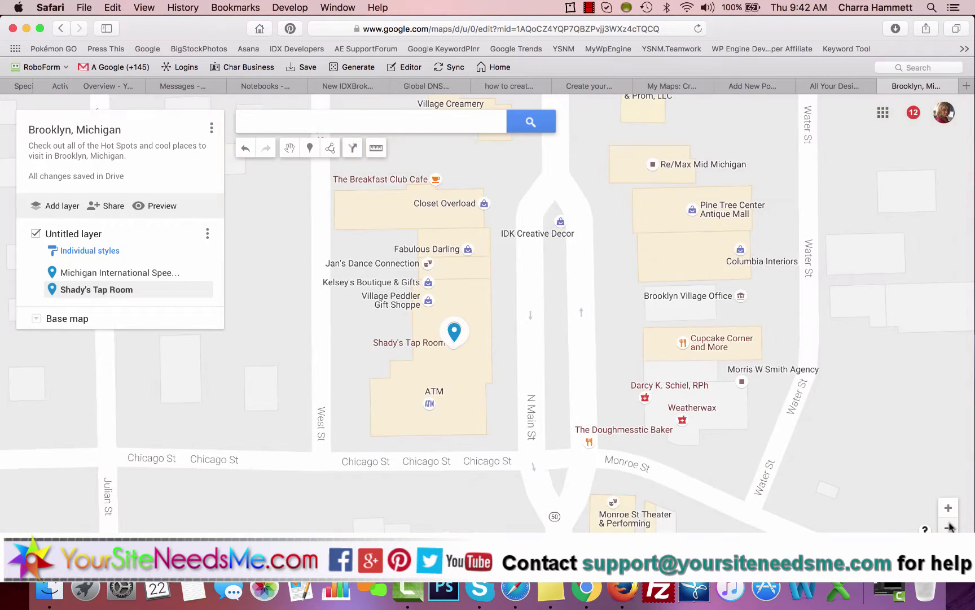
pyautogui.click(949, 528)
pyautogui.click(949, 527)
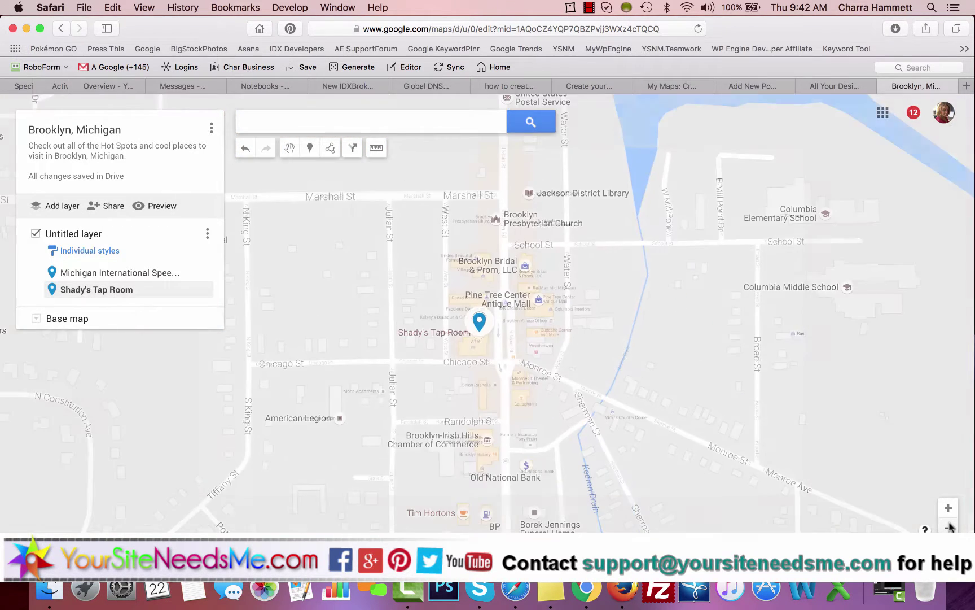
pyautogui.click(949, 528)
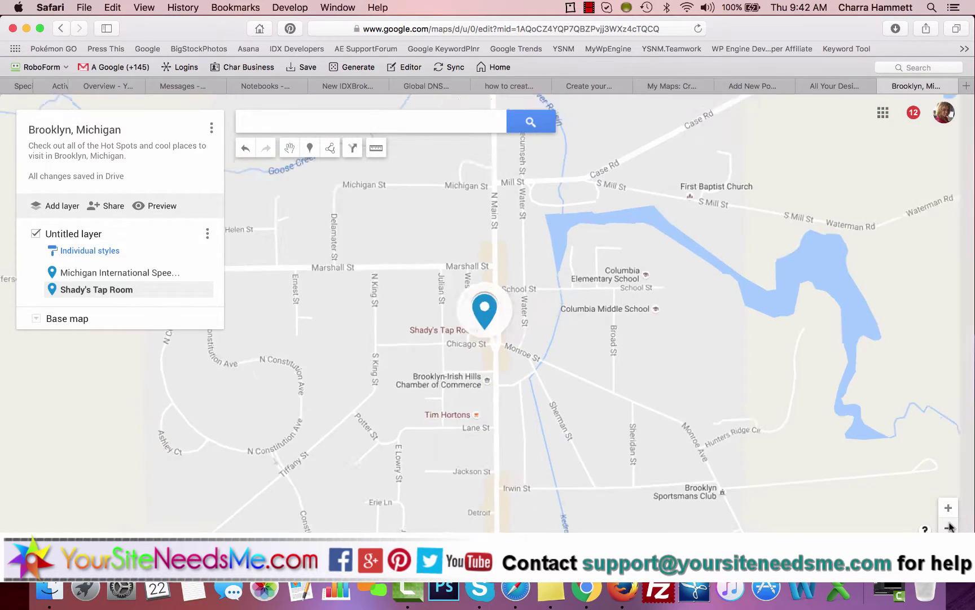
pyautogui.click(949, 528)
pyautogui.click(949, 528)
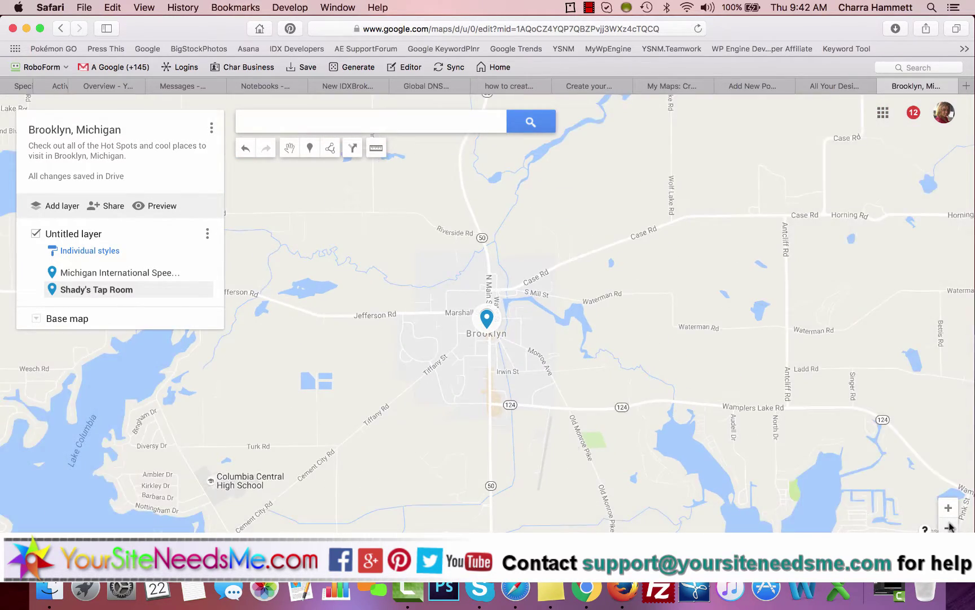
pyautogui.click(949, 527)
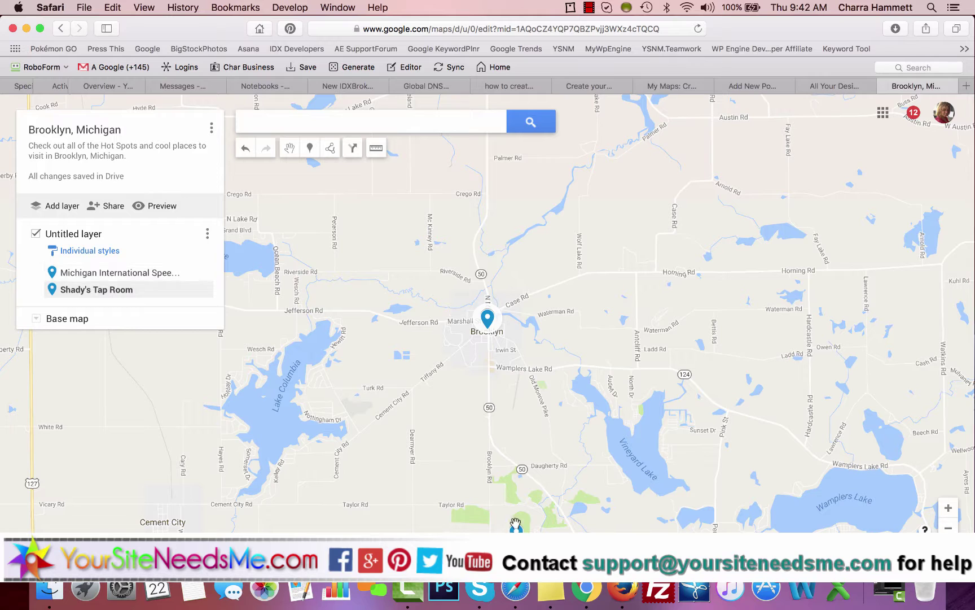
# Step: Color the Michigan International Speedway marker purple
pyautogui.moveTo(98, 298)
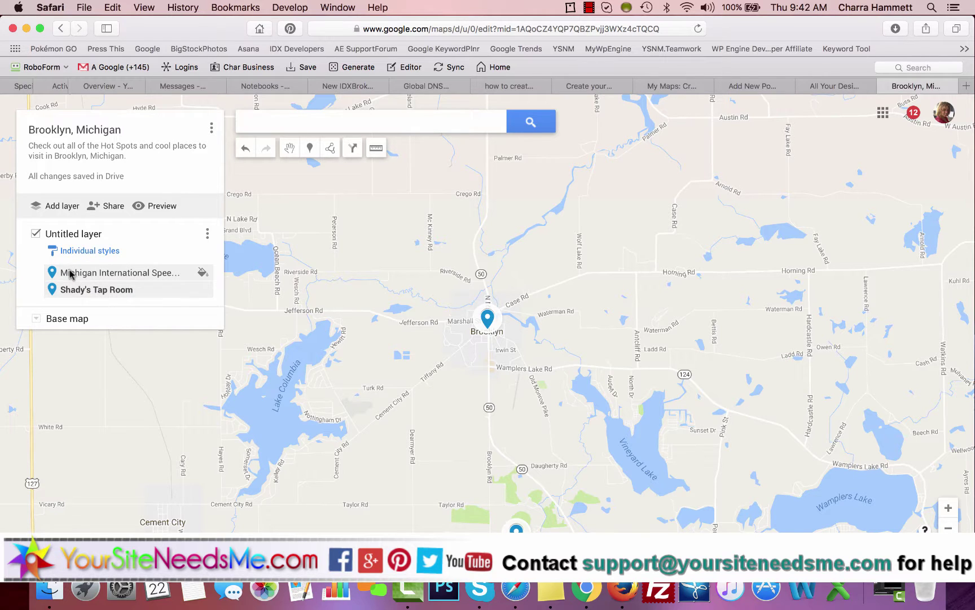
pyautogui.click(203, 274)
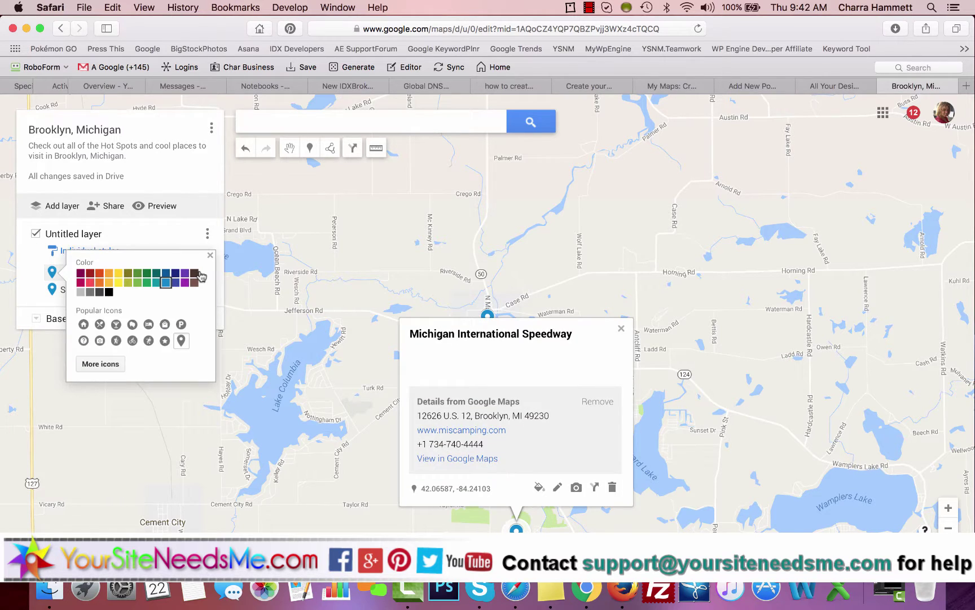
pyautogui.click(210, 255)
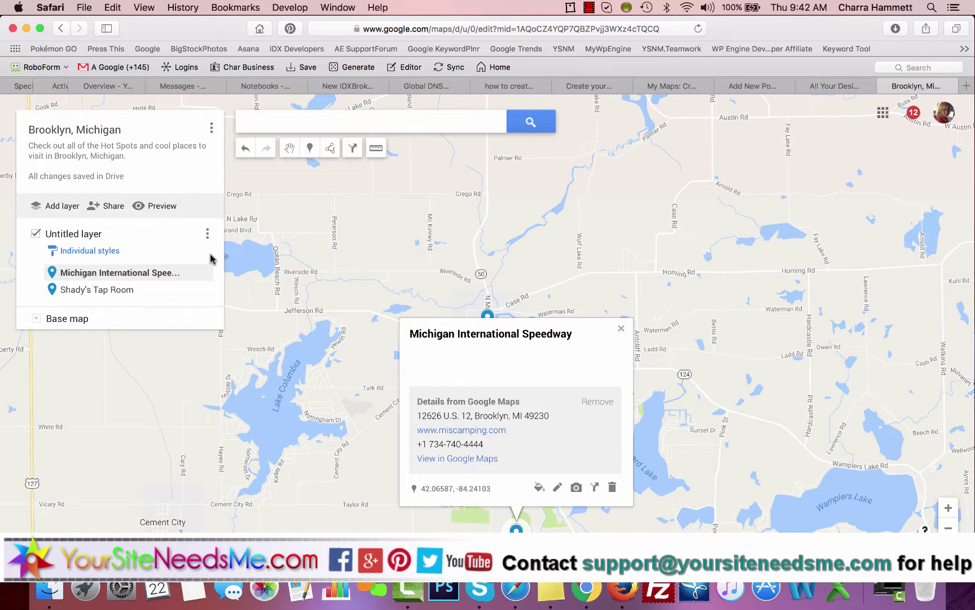
pyautogui.click(204, 274)
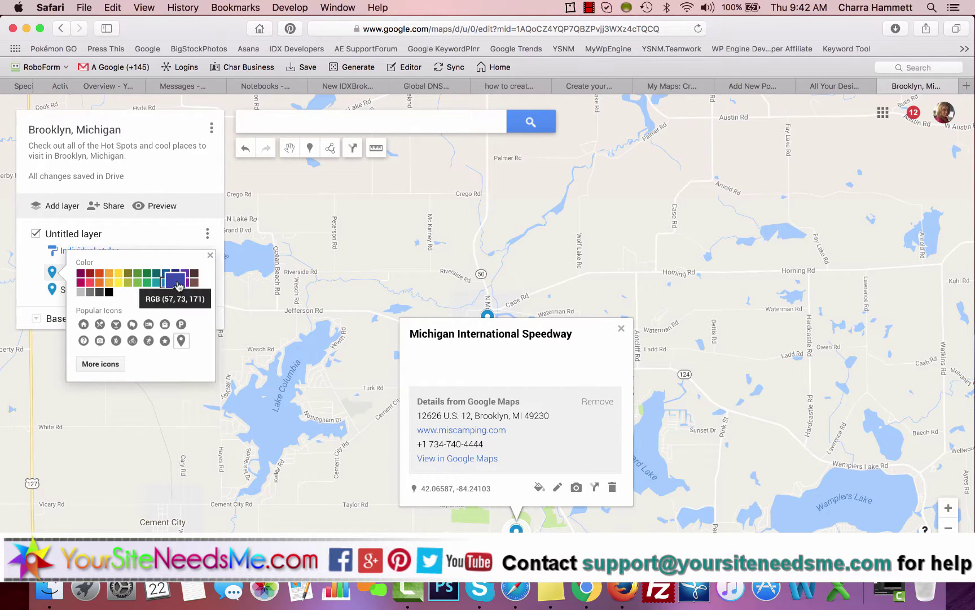
pyautogui.click(189, 274)
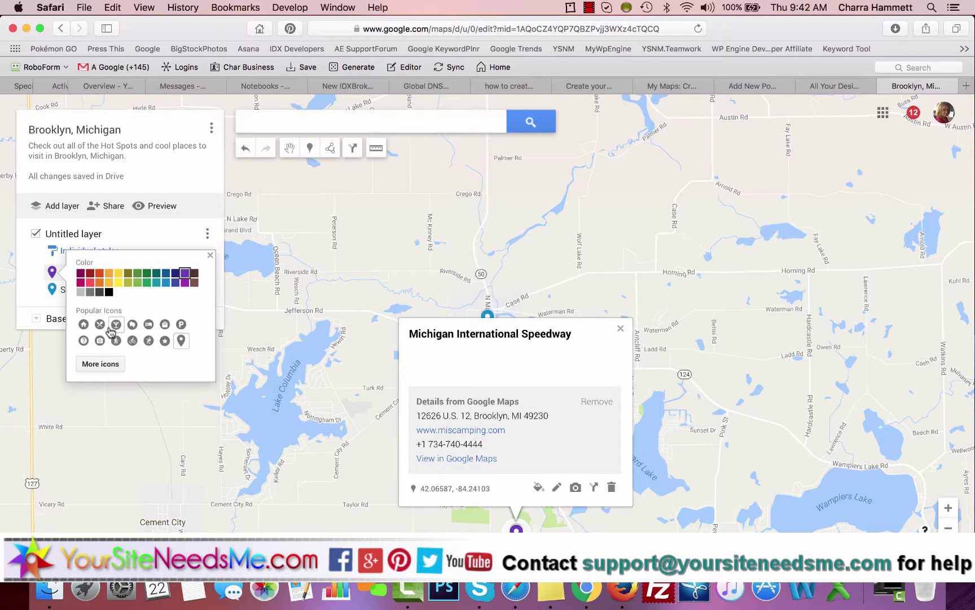
pyautogui.click(32, 287)
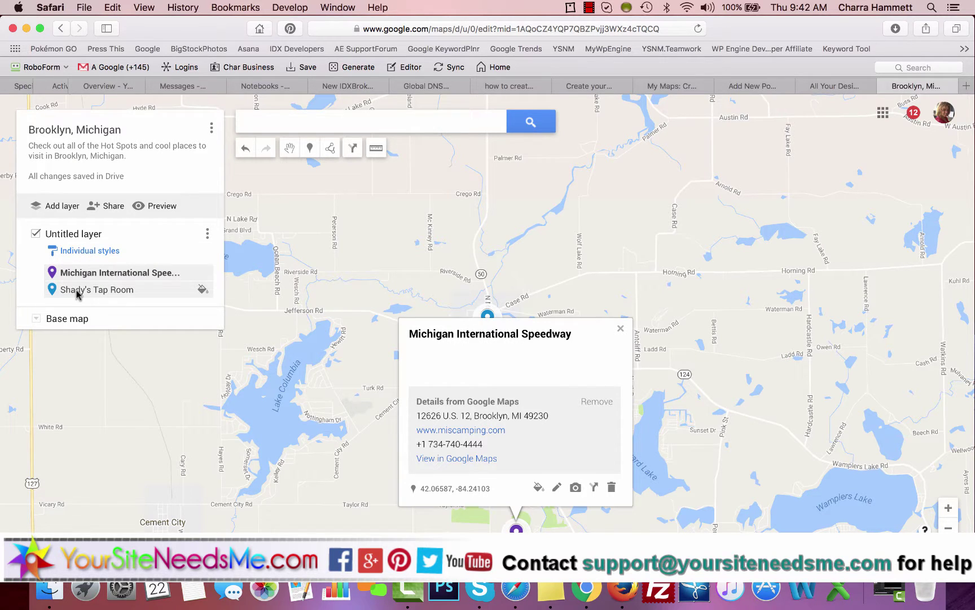
# Step: Give Shady's Tap Room's marker a cocktail drink icon
pyautogui.click(201, 289)
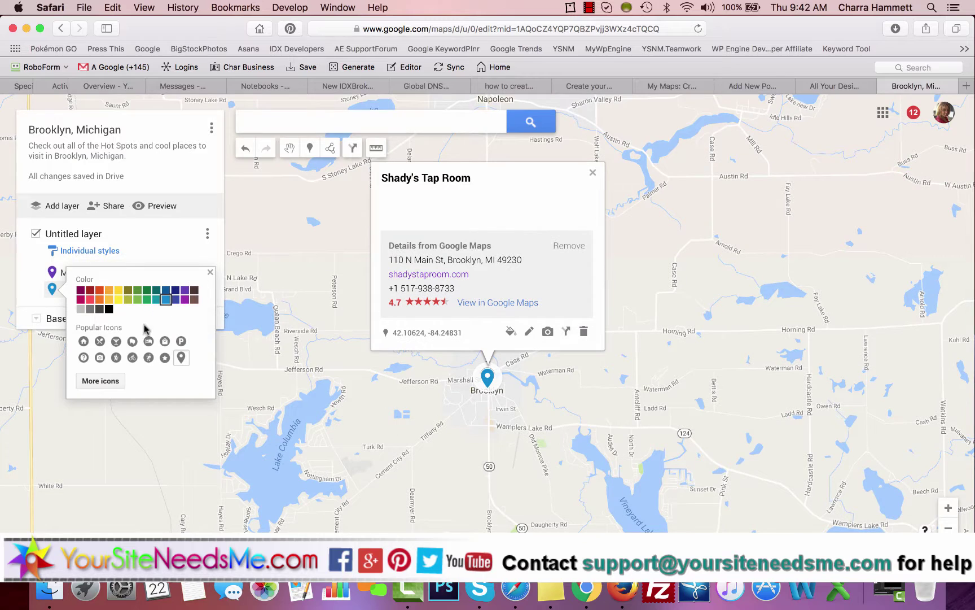
pyautogui.click(117, 342)
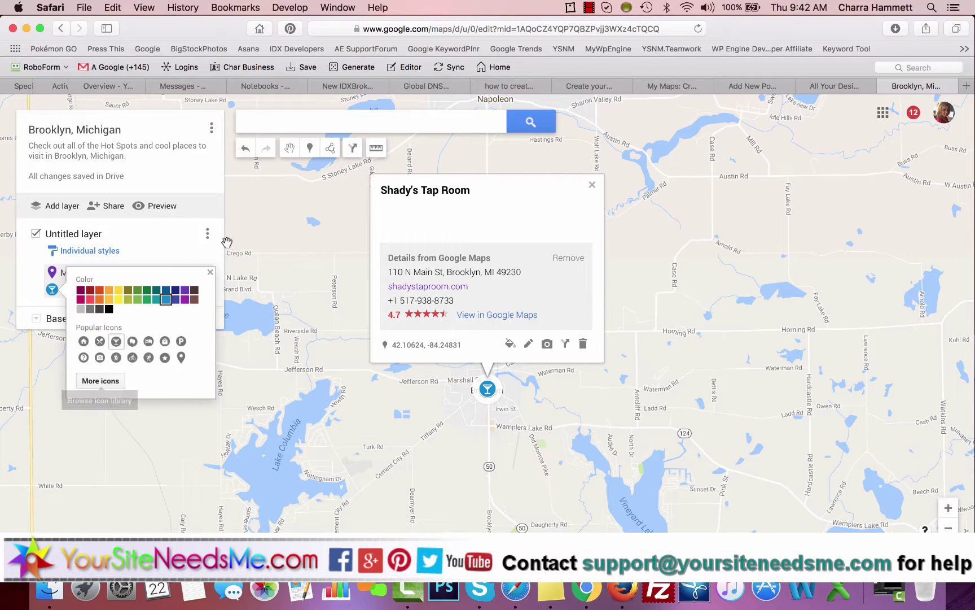
pyautogui.click(210, 274)
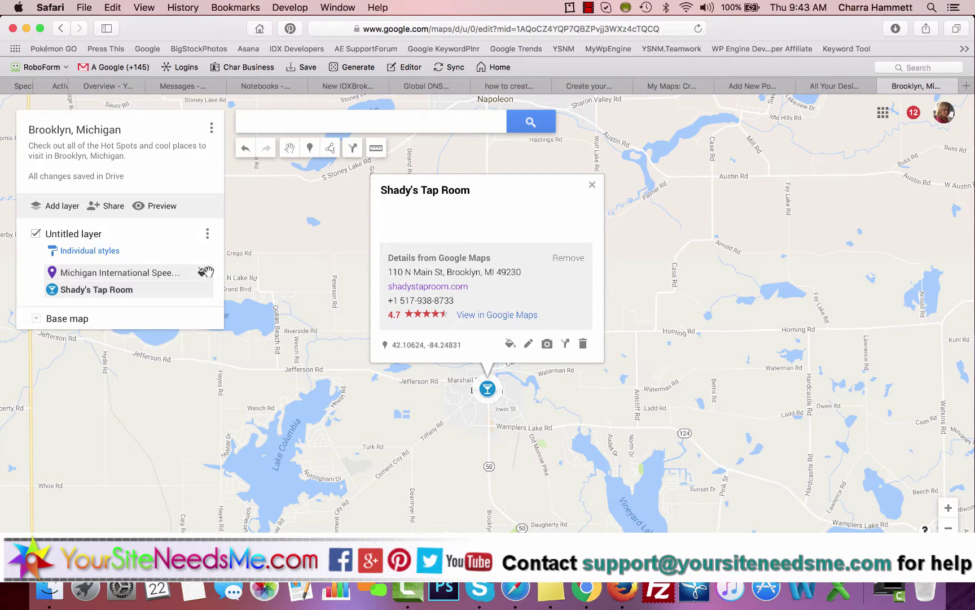
# Step: Close Shady's Tap Room's card and begin renaming the untitled layer to 'Places to Visit'
pyautogui.click(593, 187)
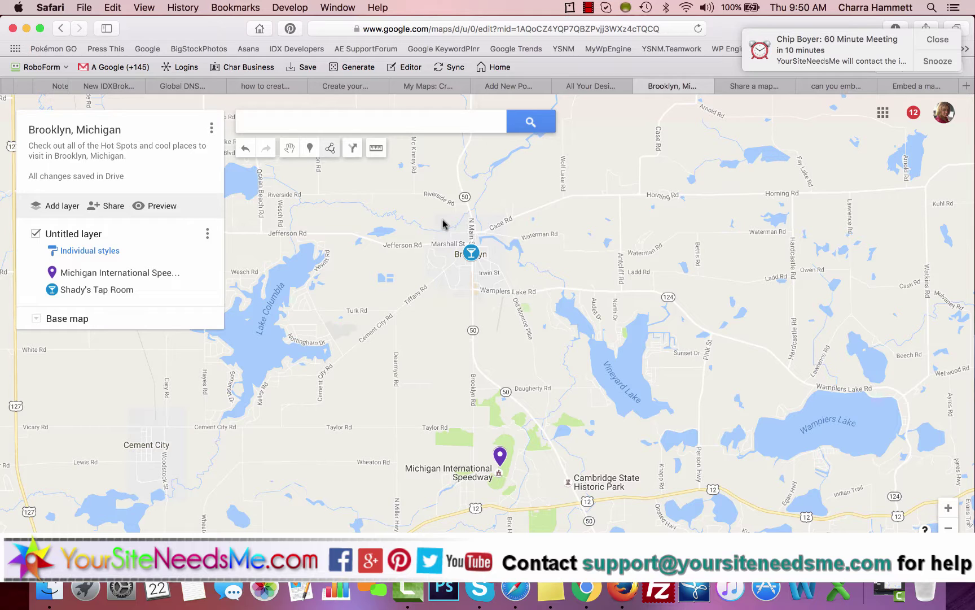
pyautogui.click(76, 236)
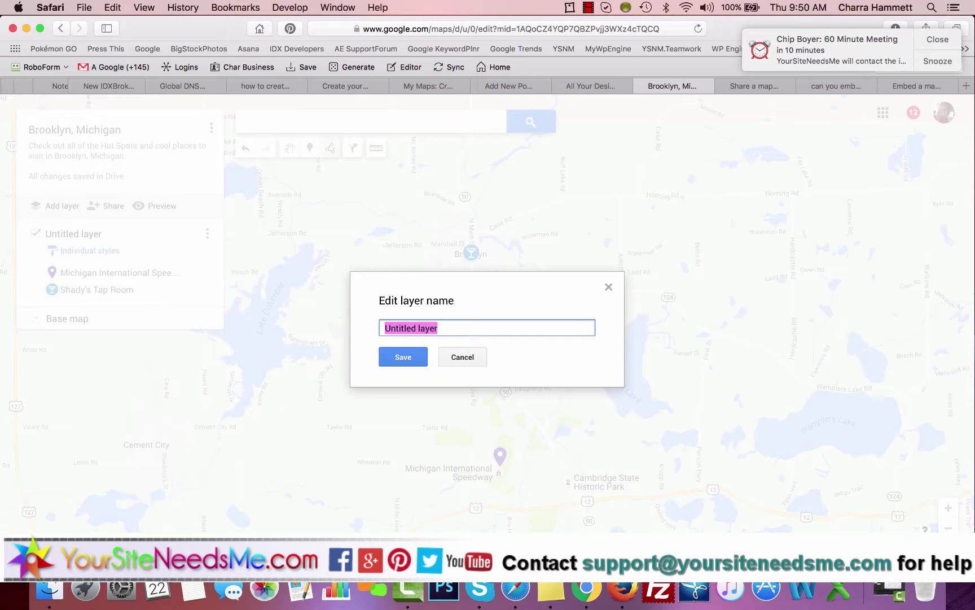
pyautogui.write('Places to Visit')
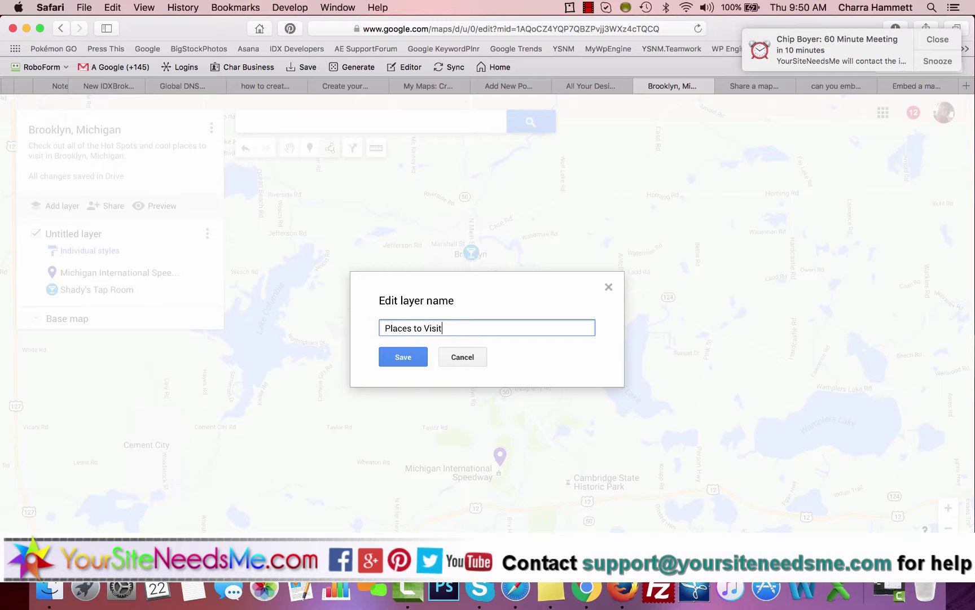
# Step: Save the layer name 'Places to Visit' and add a second layer named 'Food & Drink'
pyautogui.click(413, 357)
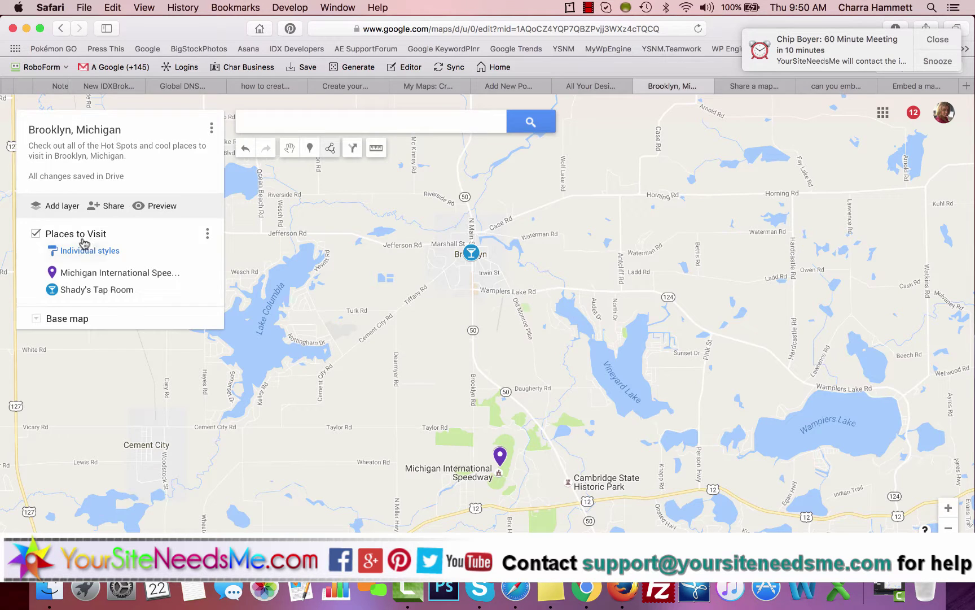
pyautogui.click(65, 207)
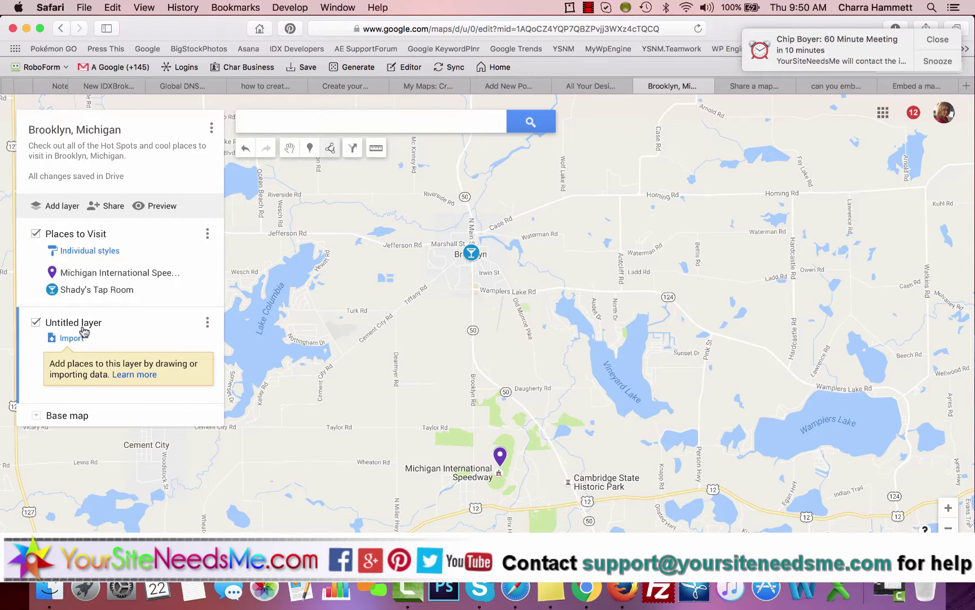
pyautogui.click(83, 323)
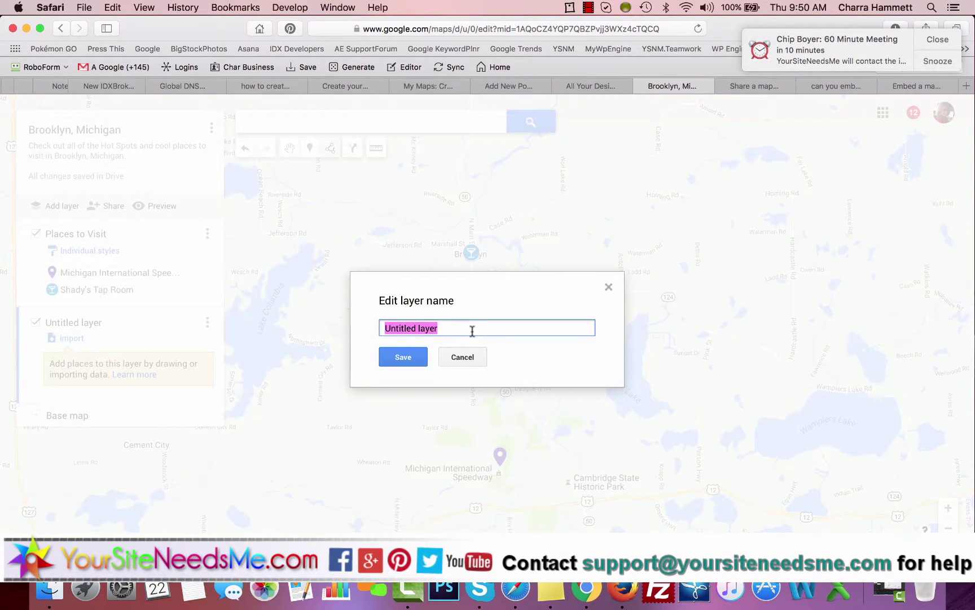
pyautogui.write('Food & Drink')
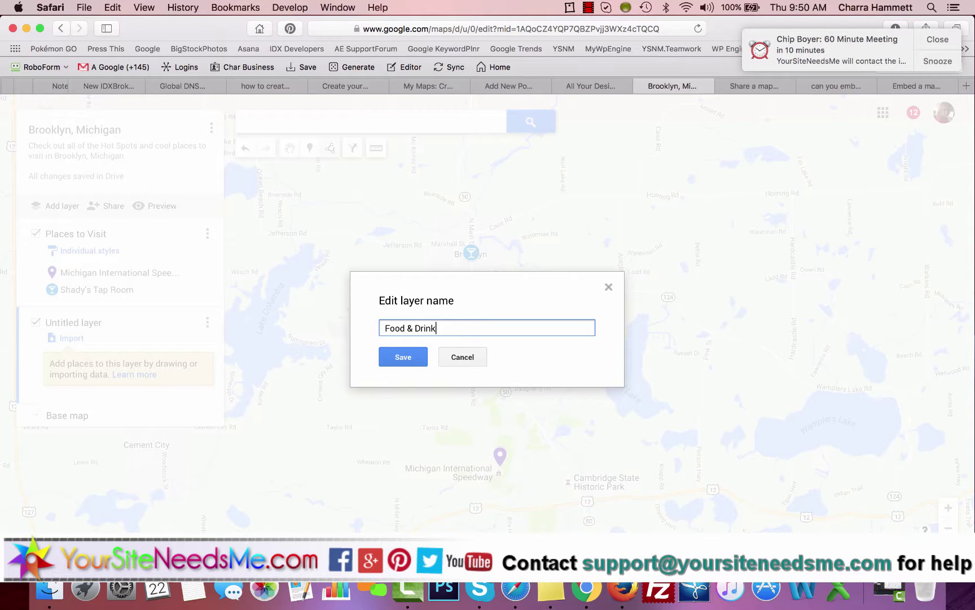
pyautogui.click(396, 358)
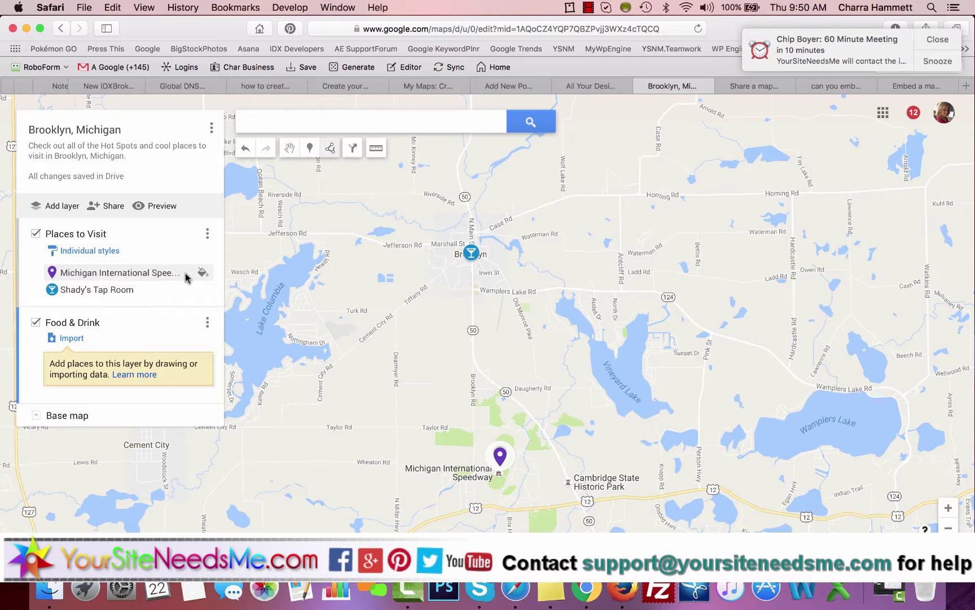
pyautogui.click(168, 292)
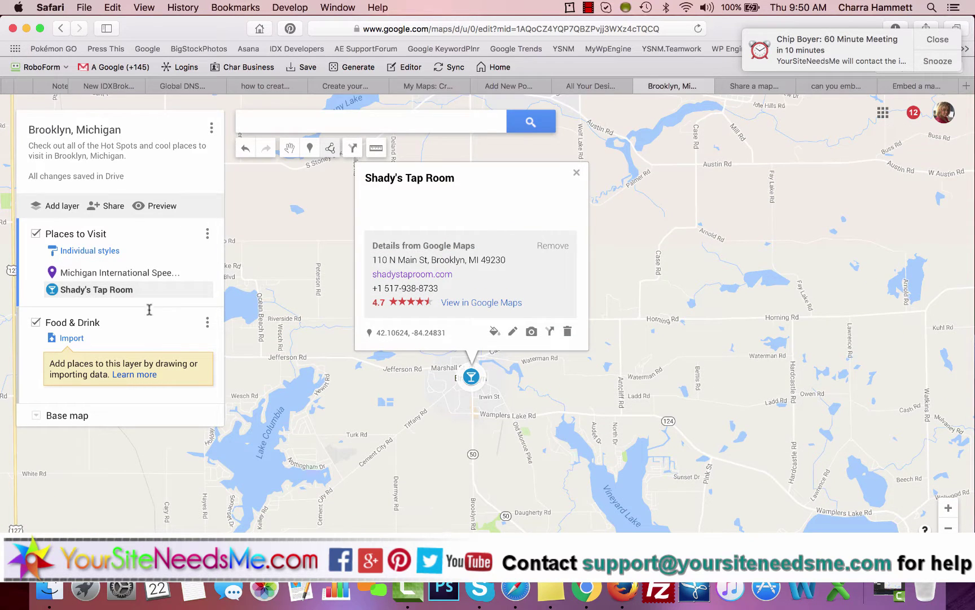
# Step: Delete Shady's Tap Room from Places to Visit and re-add it to the Food & Drink layer
pyautogui.click(567, 332)
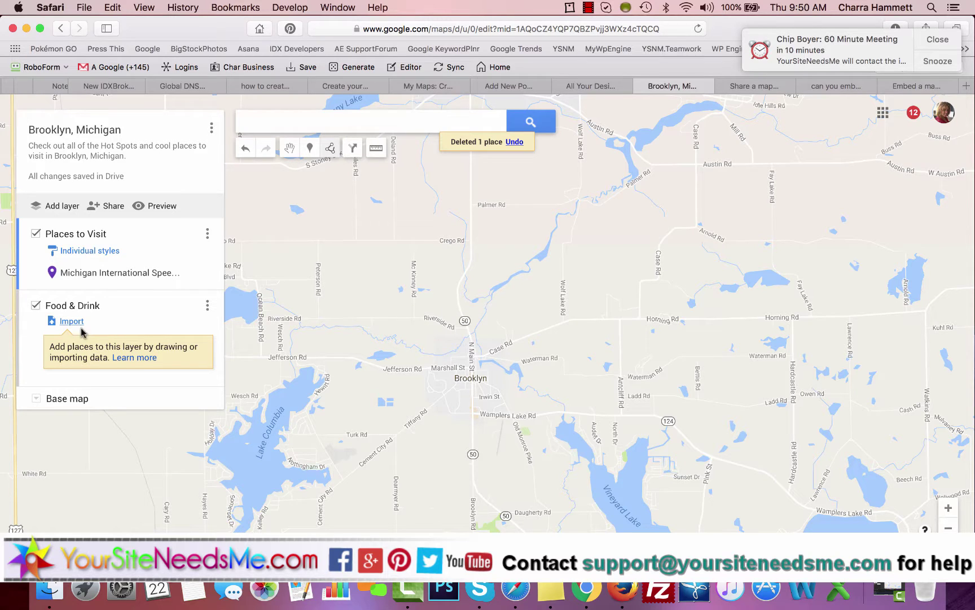
pyautogui.click(113, 380)
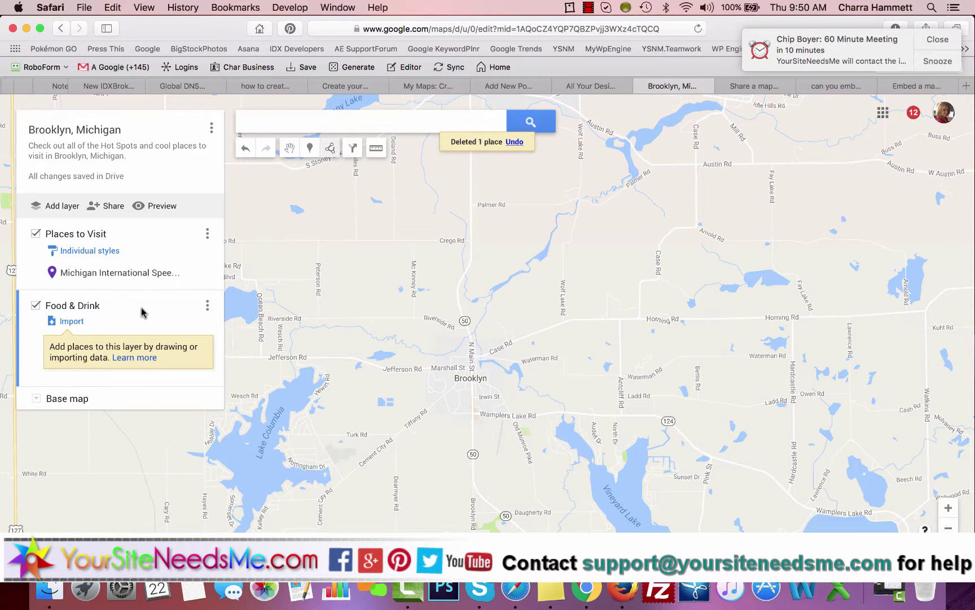
pyautogui.click(319, 118)
pyautogui.write('Sha')
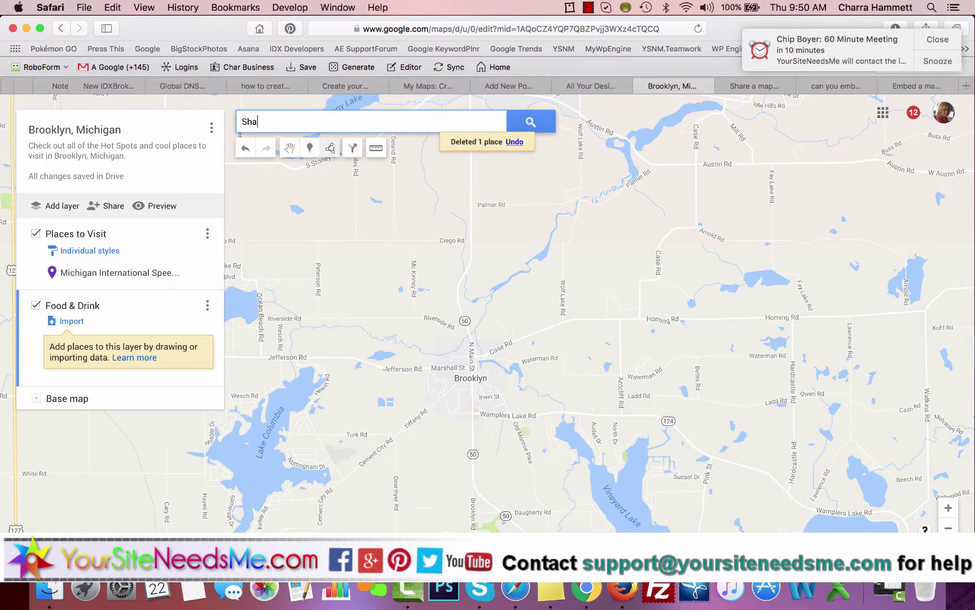
pyautogui.write('dys')
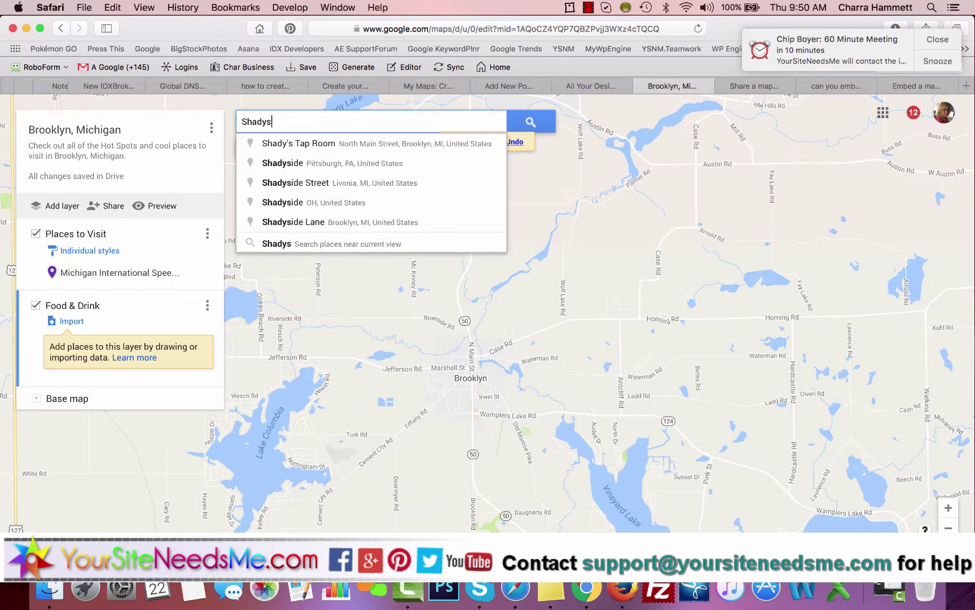
pyautogui.click(342, 145)
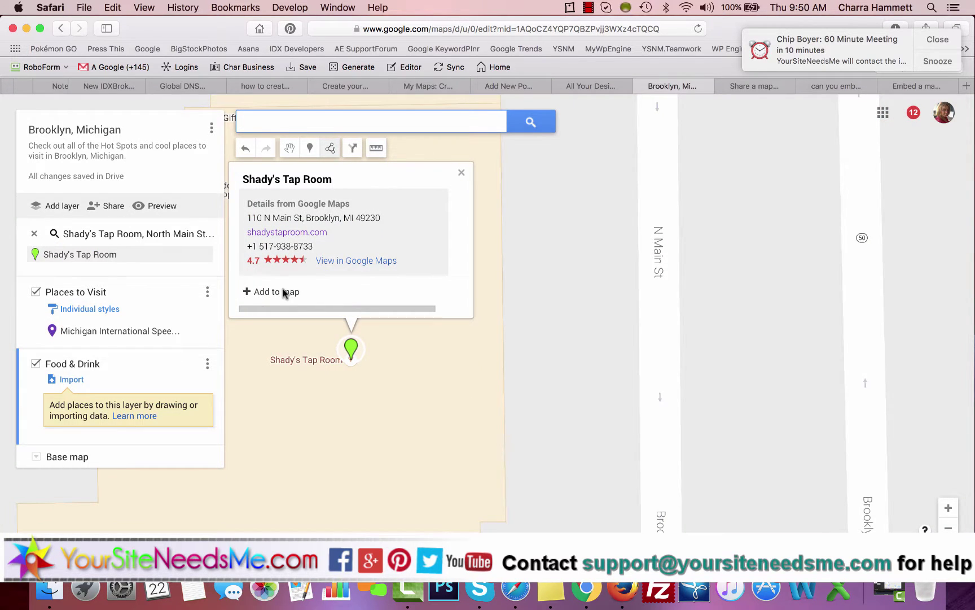
pyautogui.click(276, 292)
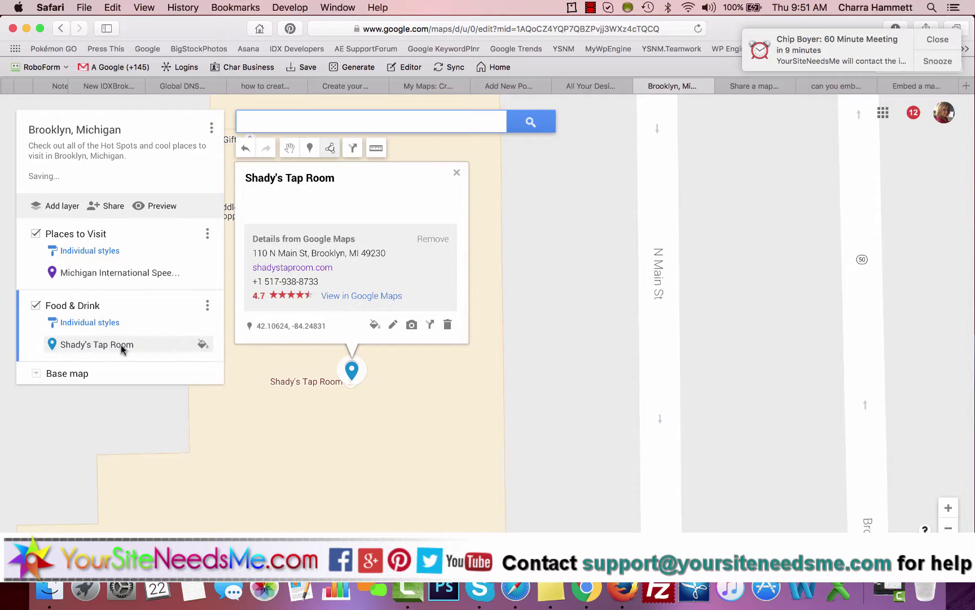
pyautogui.click(138, 237)
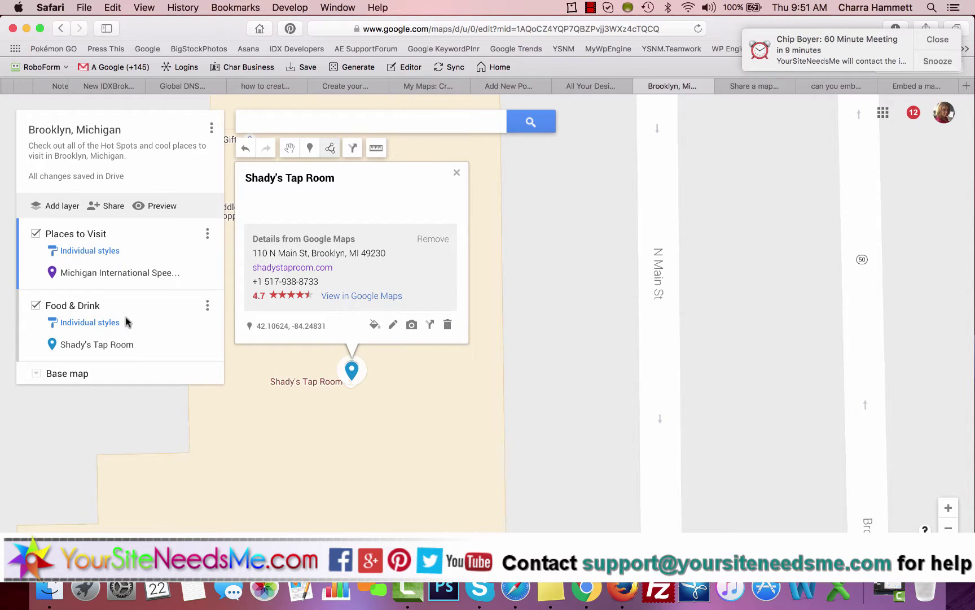
# Step: Preview the Satellite and light base maps, then return to the standard Map style
pyautogui.click(456, 177)
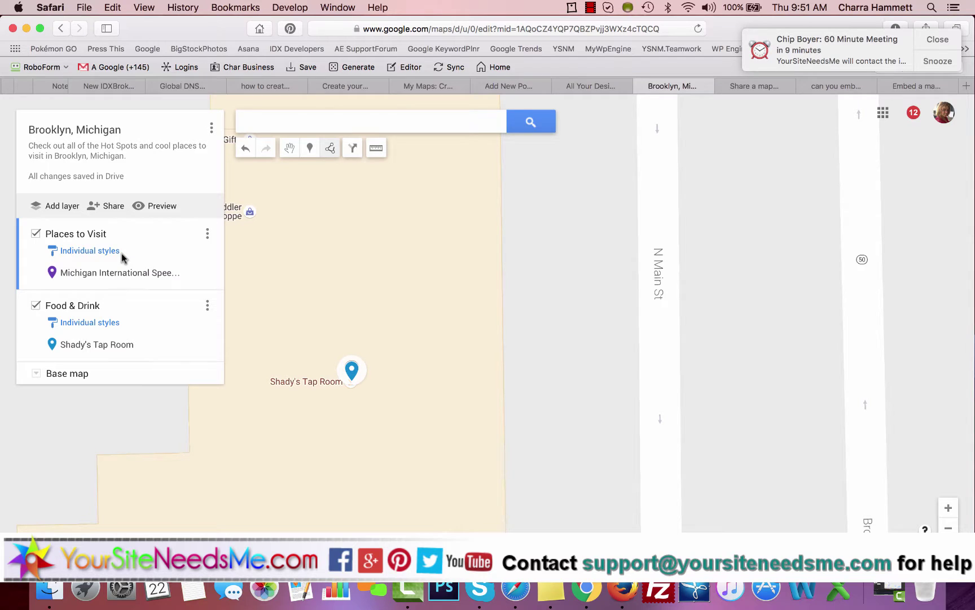
pyautogui.click(42, 375)
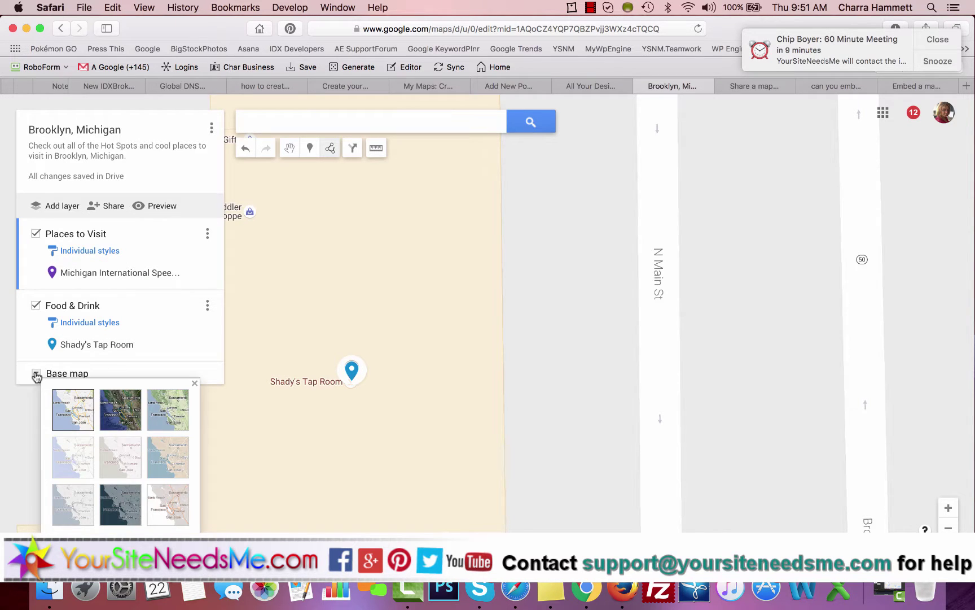
pyautogui.click(121, 413)
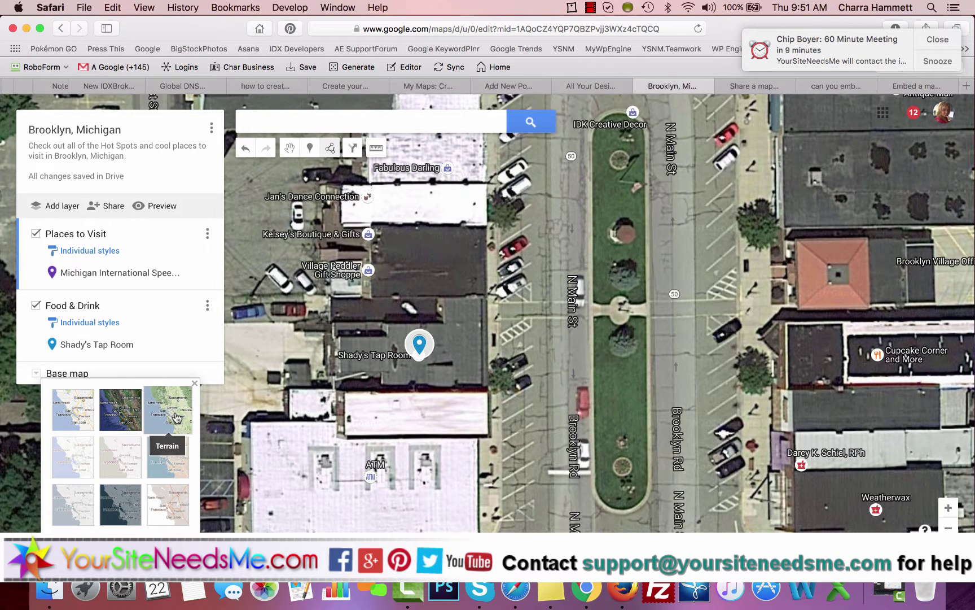
pyautogui.click(167, 459)
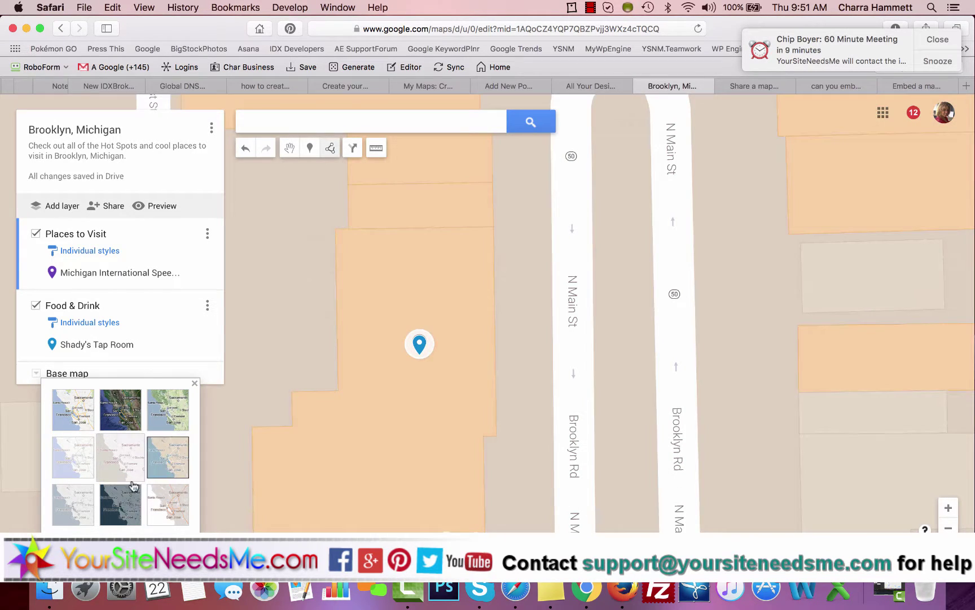
pyautogui.click(82, 414)
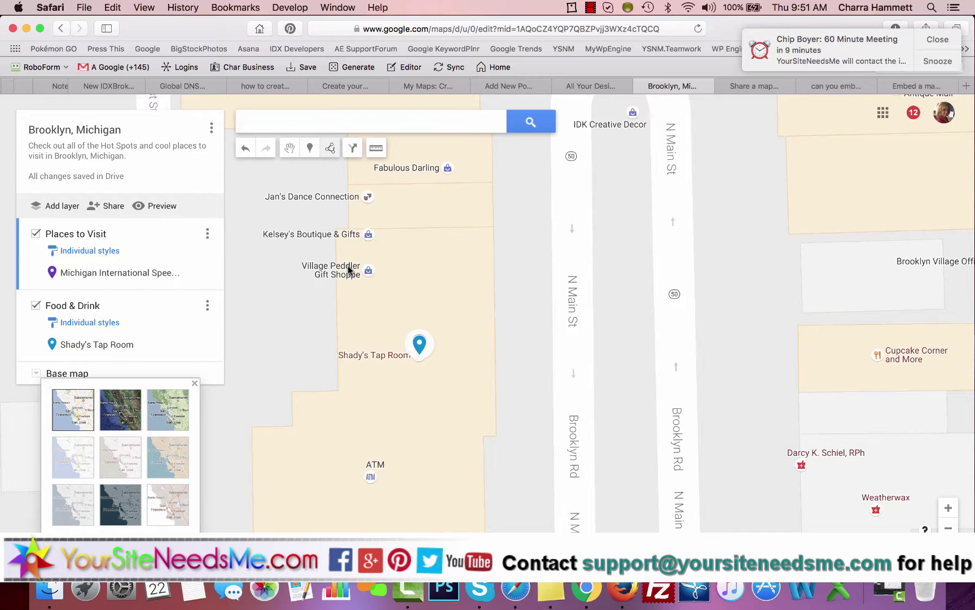
pyautogui.click(165, 324)
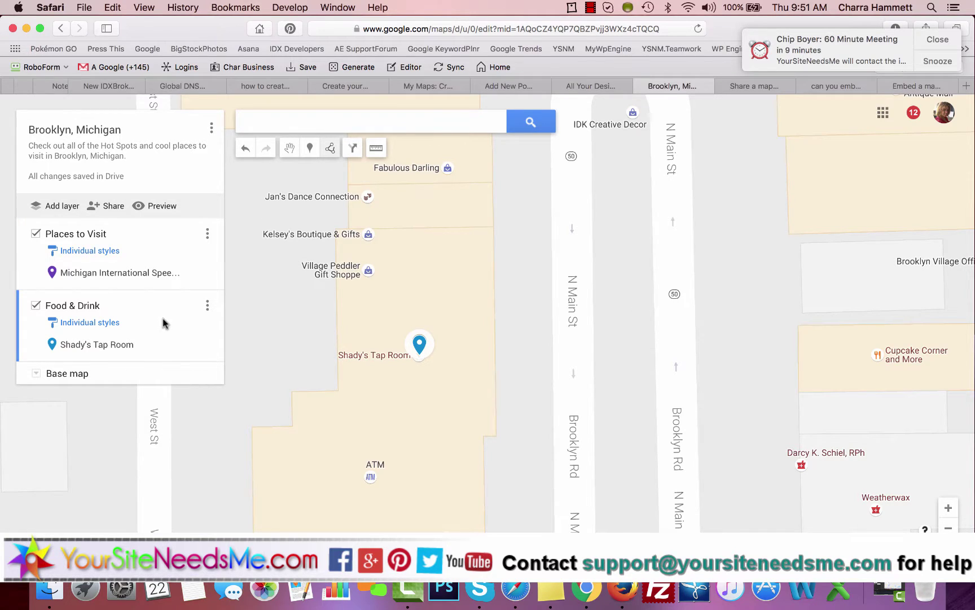
# Step: Drop a marker on N Main St named 'Town Center Gazebo' in the Food & Drink layer
pyautogui.click(311, 148)
pyautogui.press('super+shift+backslash')
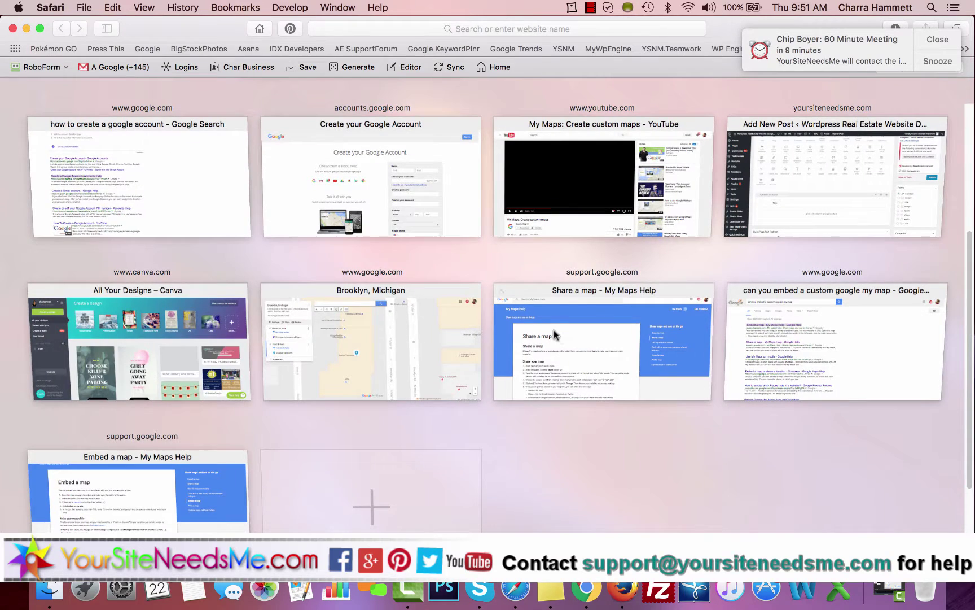
pyautogui.click(412, 342)
pyautogui.click(944, 526)
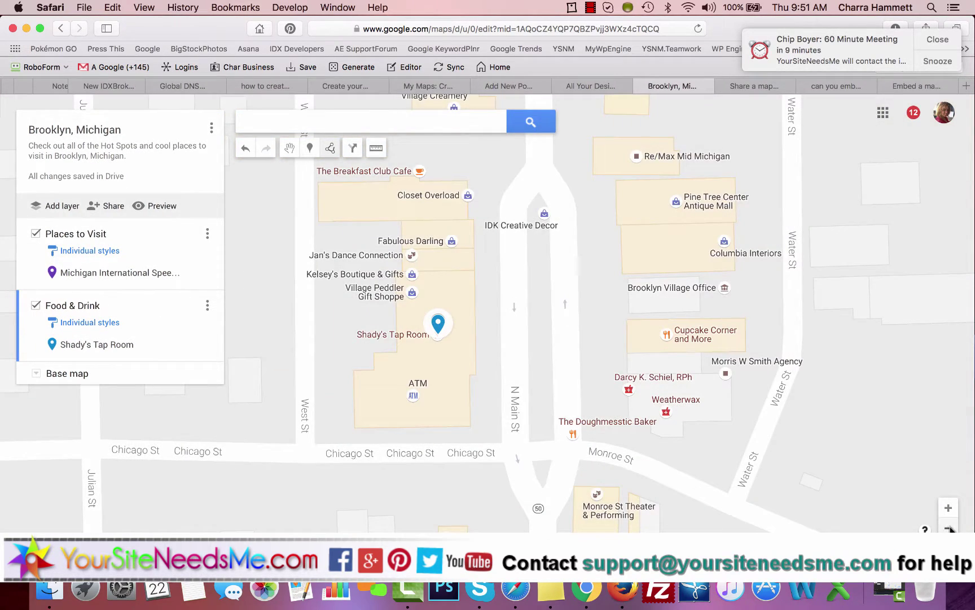
pyautogui.click(310, 149)
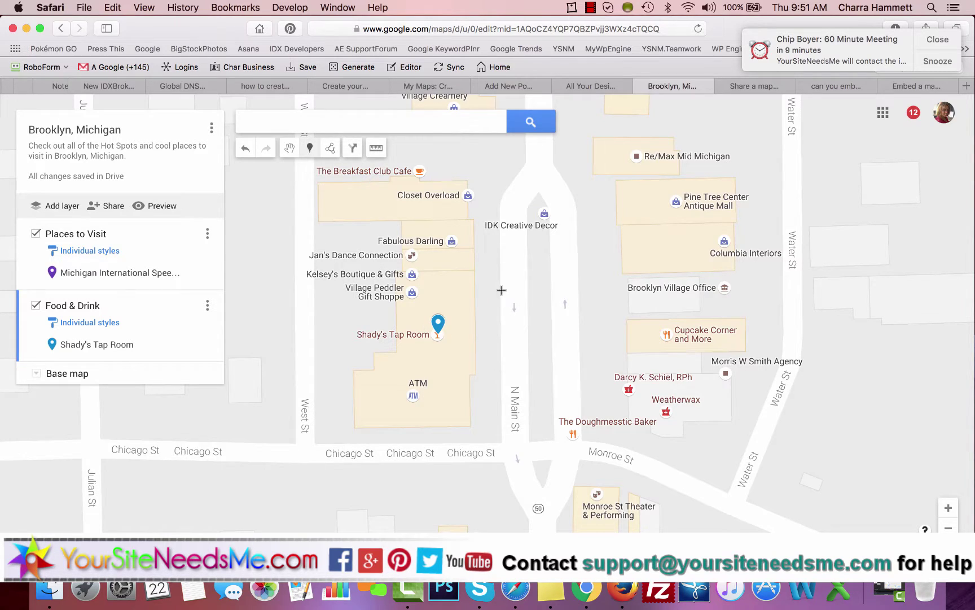
pyautogui.click(540, 321)
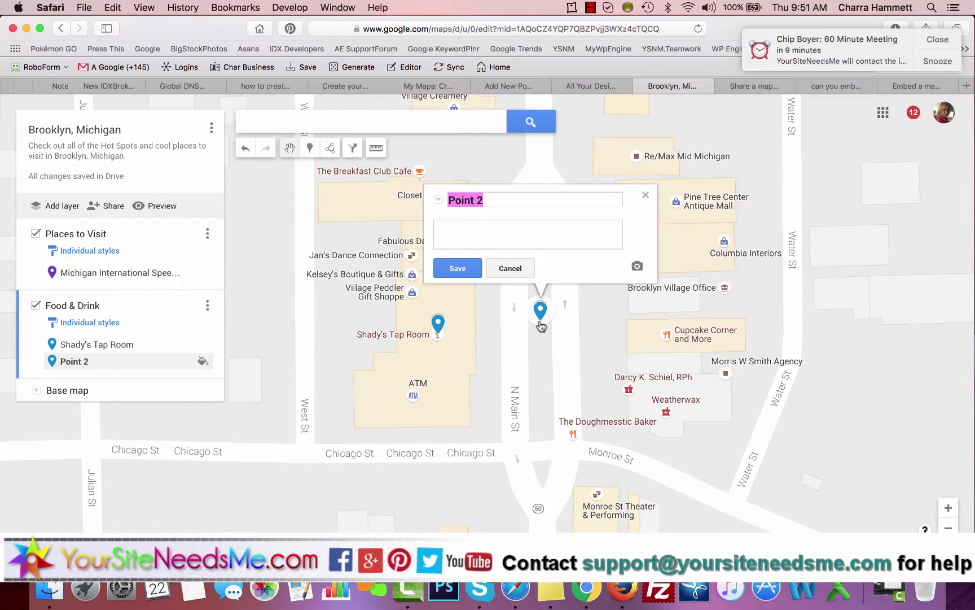
pyautogui.write('Town Cent')
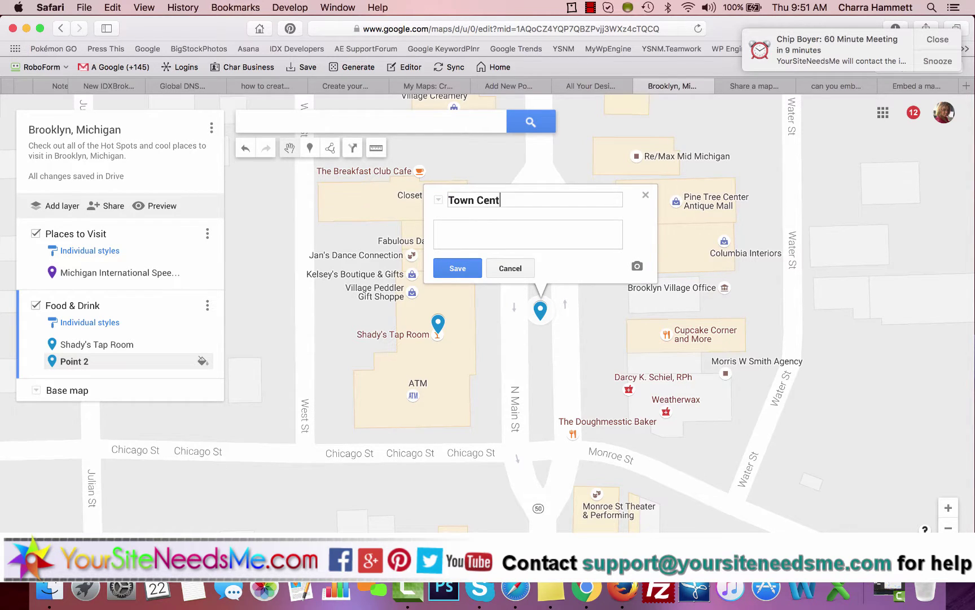
pyautogui.write('er Gazebo')
pyautogui.click(457, 268)
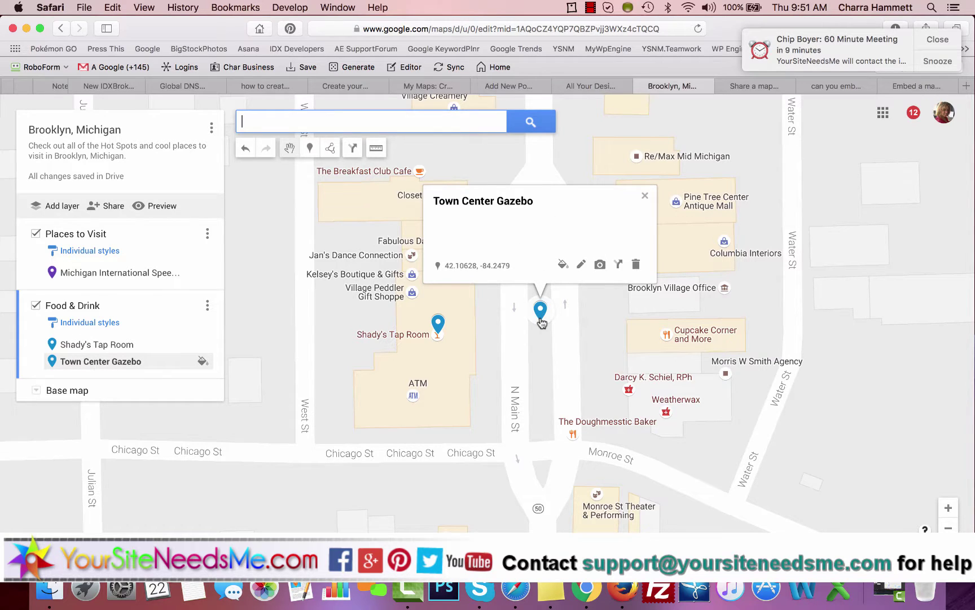
pyautogui.click(646, 195)
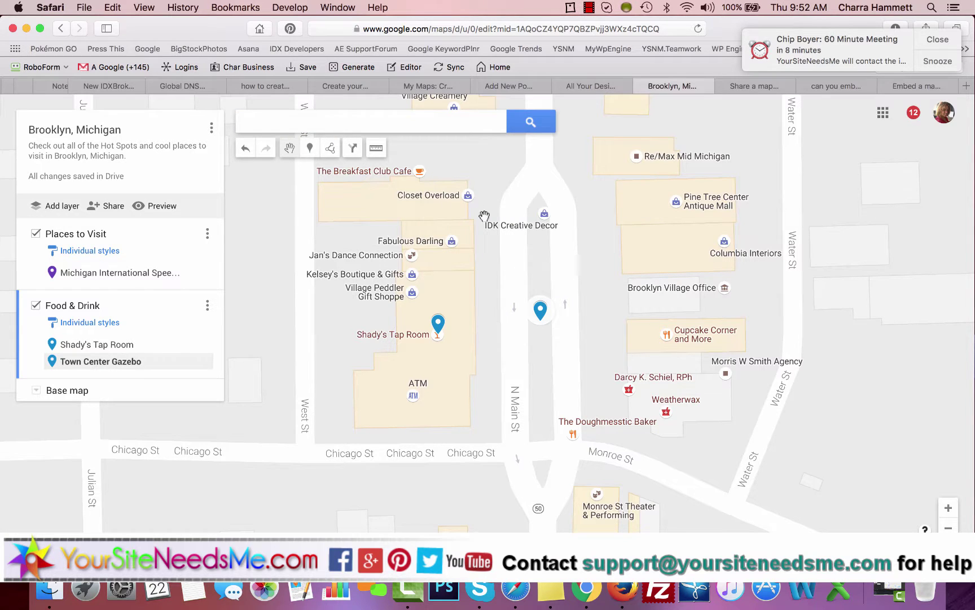
# Step: Measure from Shady's Tap Room to the N Main St pin, then delete the Town Center Gazebo place
pyautogui.click(376, 149)
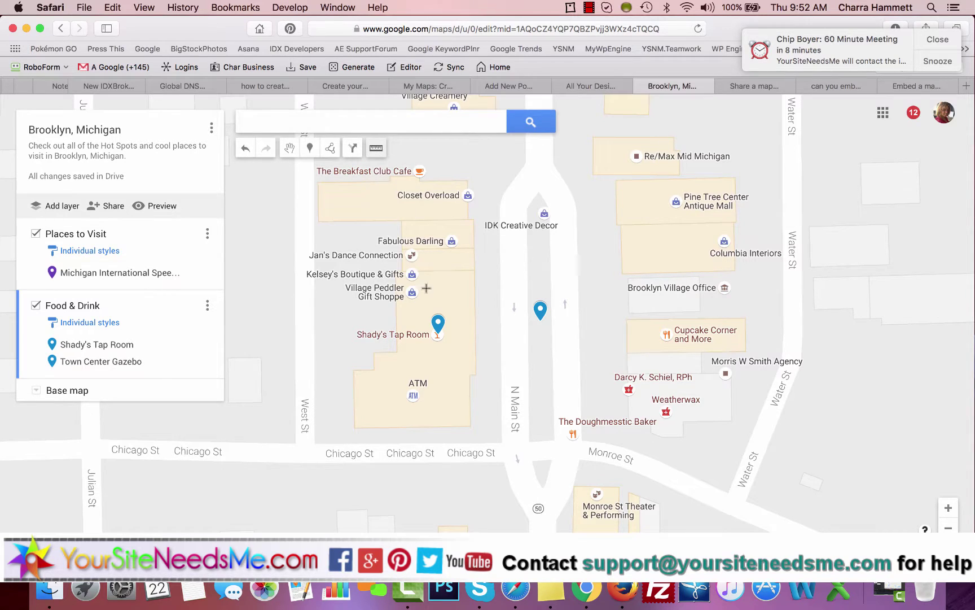
pyautogui.click(439, 335)
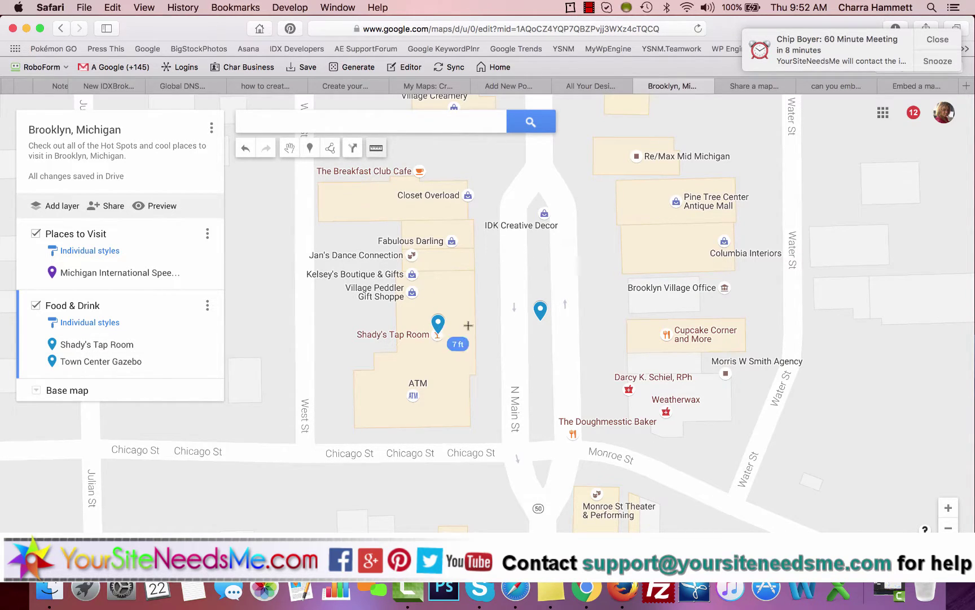
pyautogui.click(540, 321)
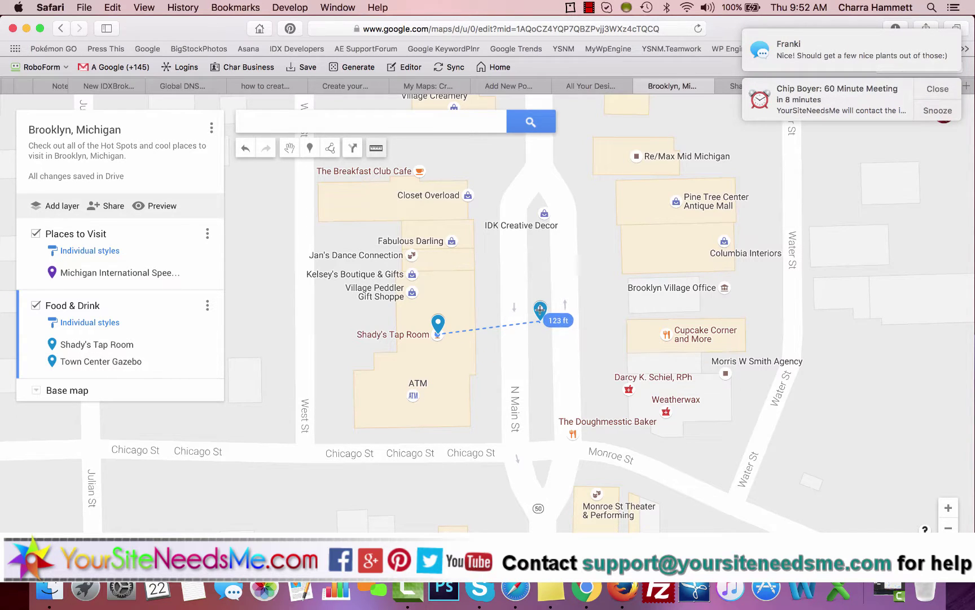
pyautogui.rightClick(541, 321)
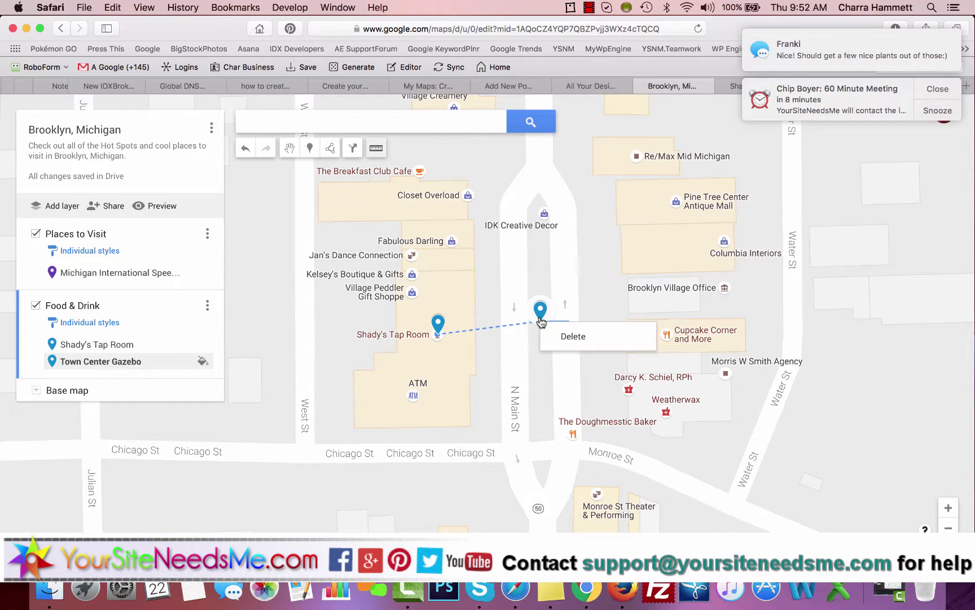
pyautogui.click(571, 336)
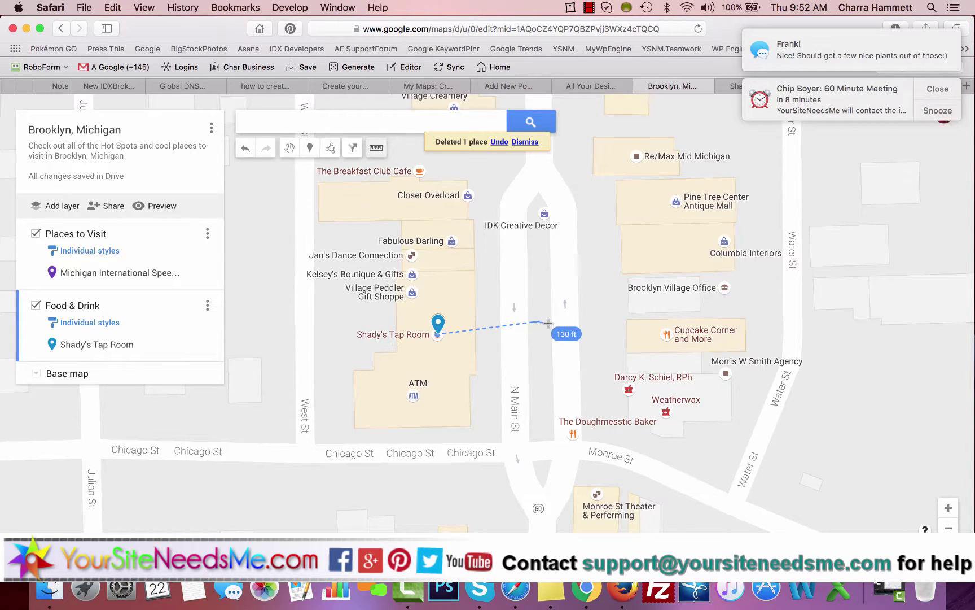
# Step: Draw a measured area via N Main St, IDK Creative Decor and Closet Overload back to Shady's Tap Room
pyautogui.click(538, 322)
pyautogui.click(547, 324)
pyautogui.click(544, 213)
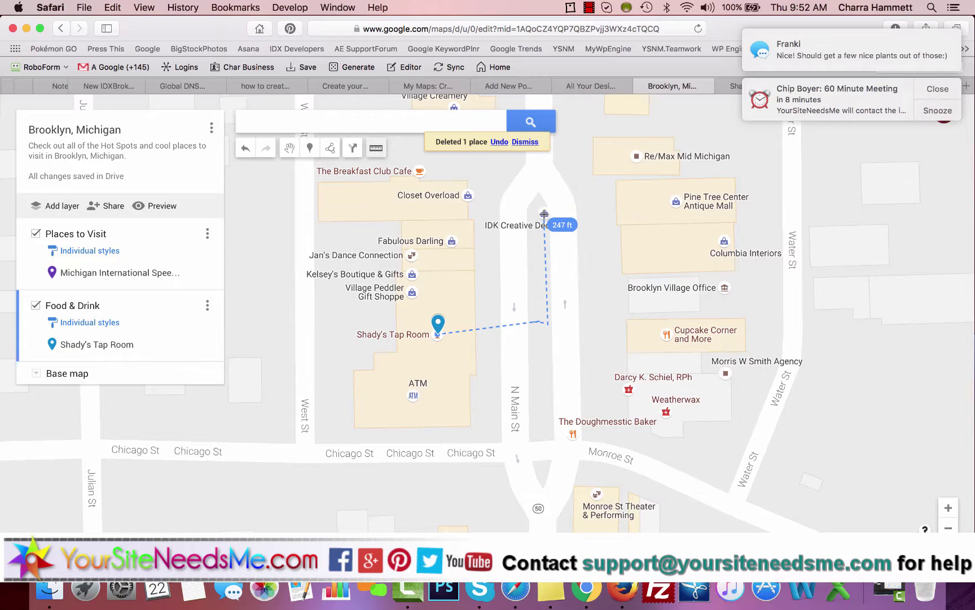
pyautogui.click(467, 195)
pyautogui.click(438, 334)
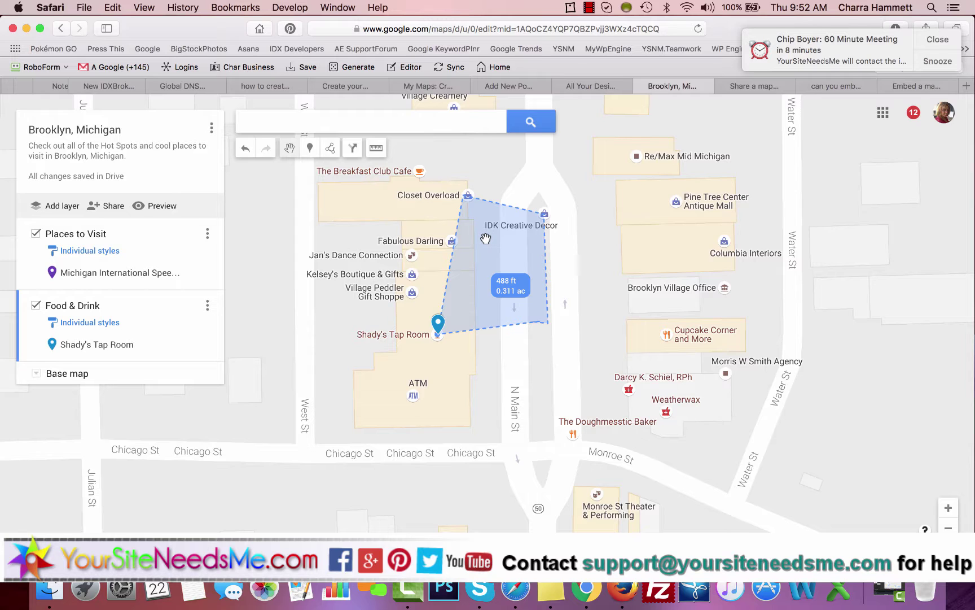
# Step: Undo the last three map edits and clear the measured area
pyautogui.click(245, 150)
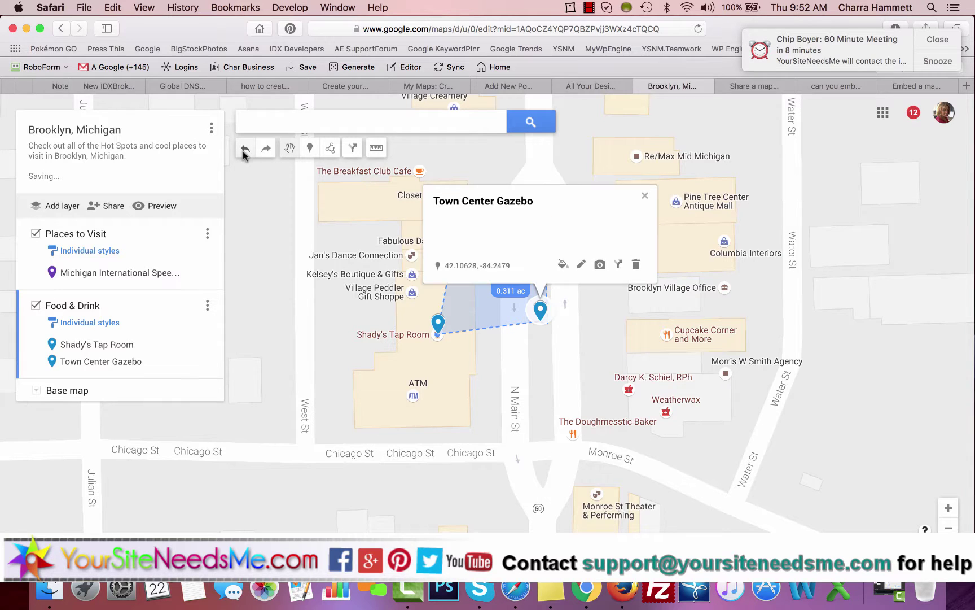
pyautogui.click(245, 149)
pyautogui.click(244, 150)
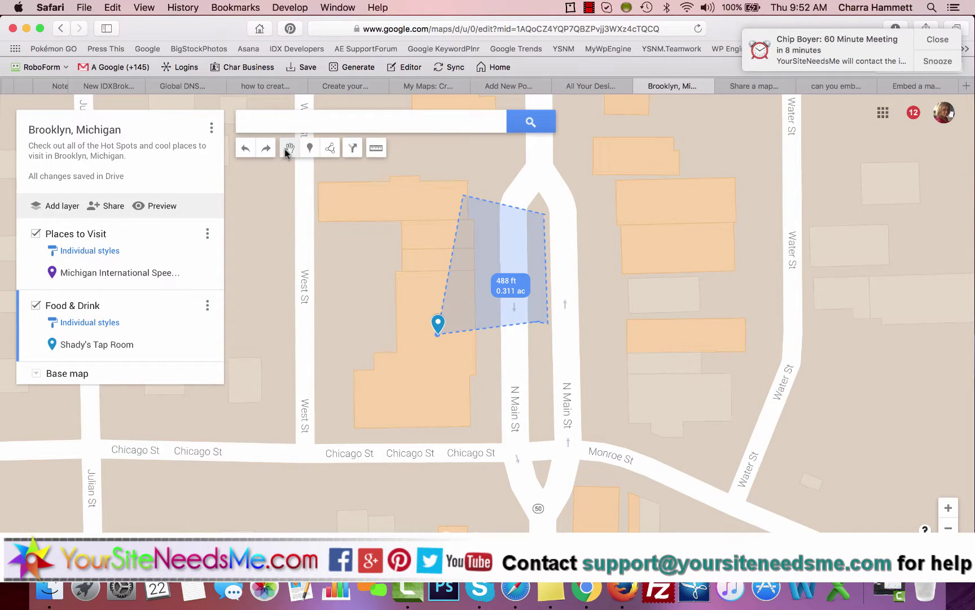
pyautogui.click(497, 312)
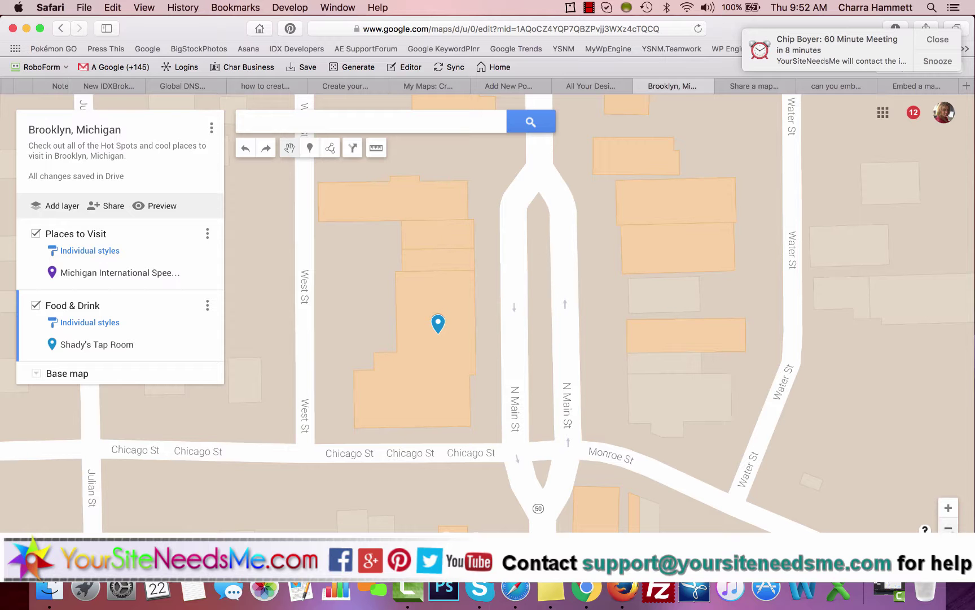
# Step: Zoom out around Brooklyn, Michigan and preview the map as viewers will see it
pyautogui.scroll(-5, 481, 347)
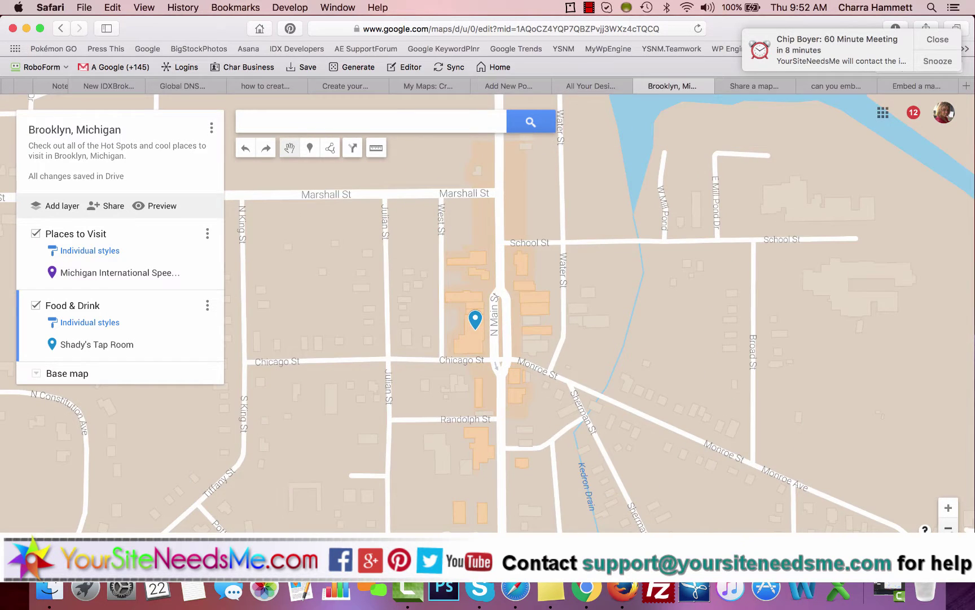
pyautogui.scroll(-2, 486, 329)
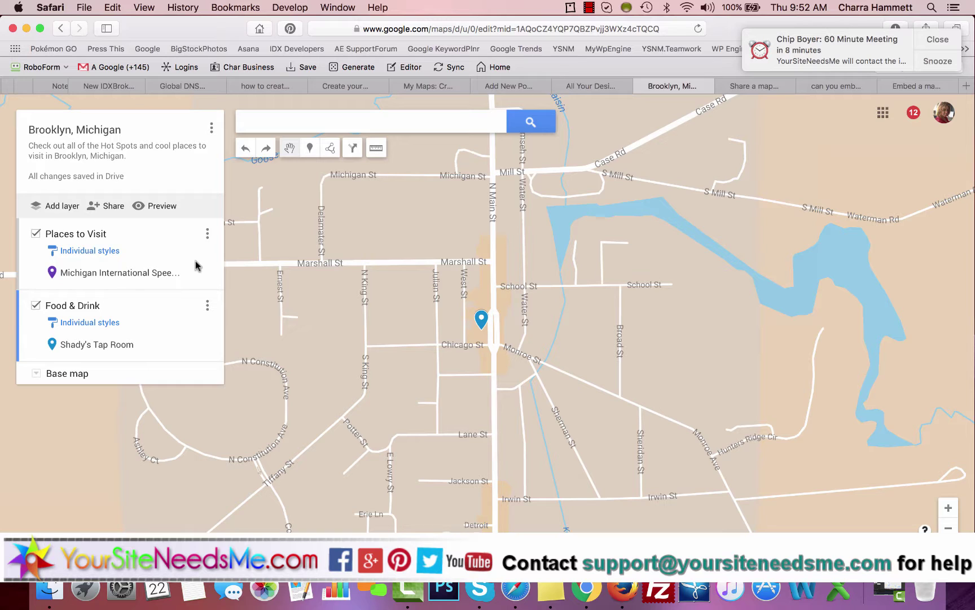
pyautogui.click(161, 208)
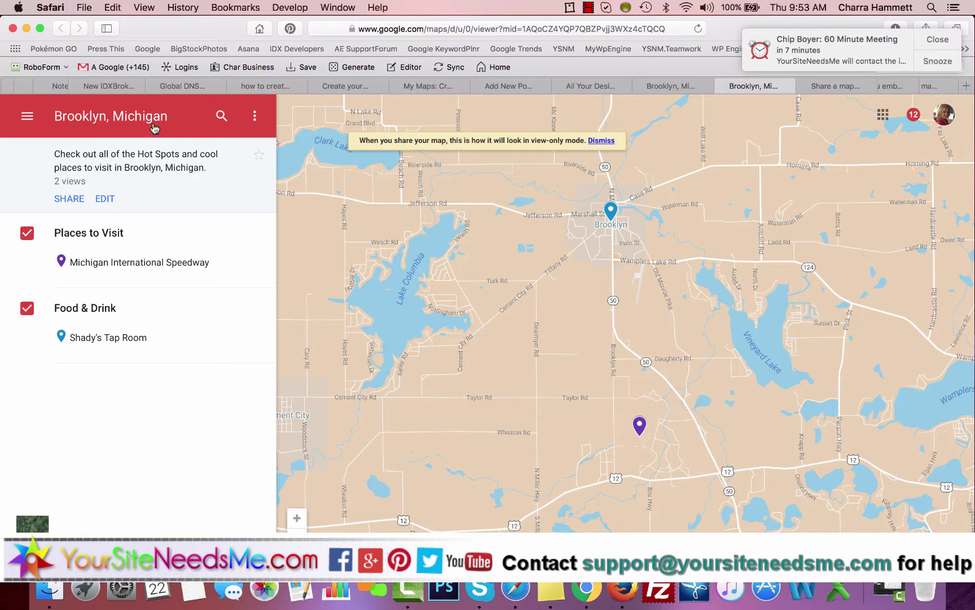
# Step: Select the map's 'Embed on my site' iframe code, then switch to the WordPress Add New Post tab
pyautogui.click(79, 206)
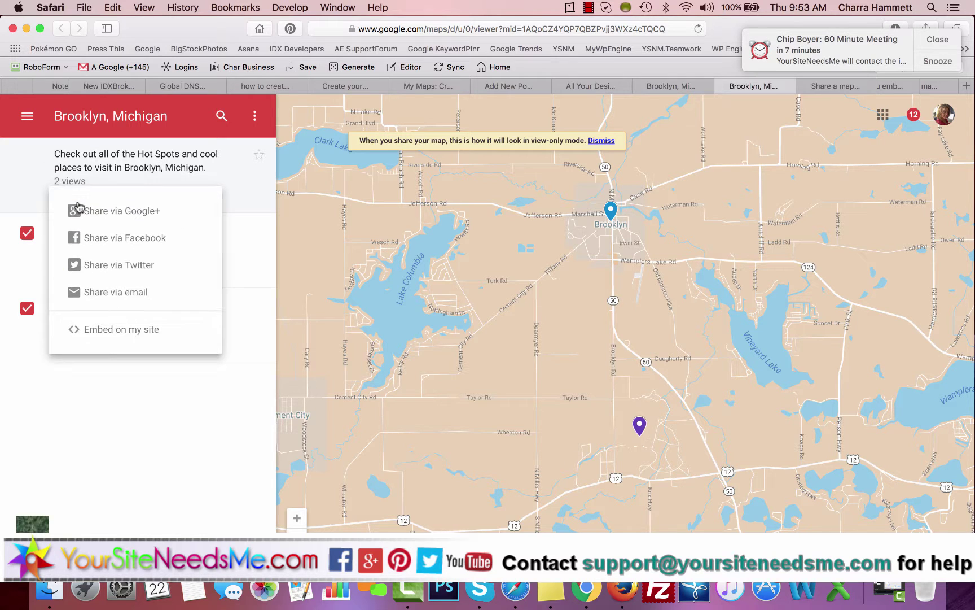
pyautogui.click(121, 332)
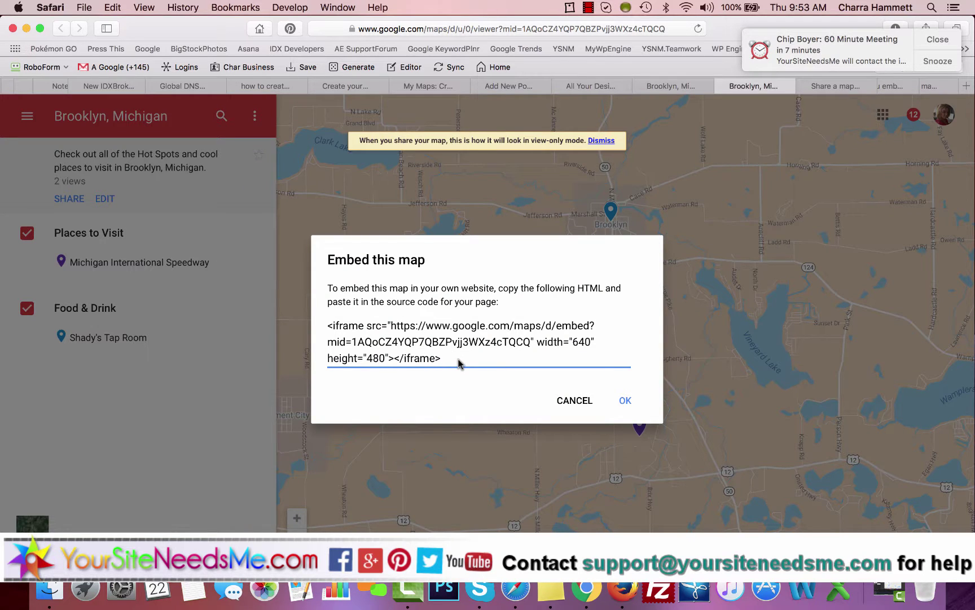
pyautogui.moveTo(457, 362); pyautogui.dragTo(325, 329)
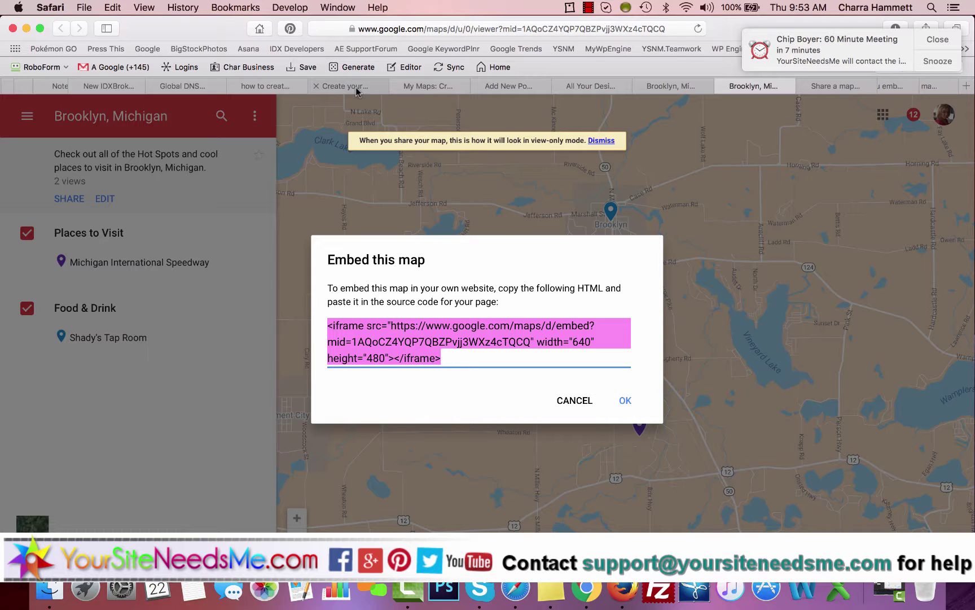
pyautogui.click(516, 85)
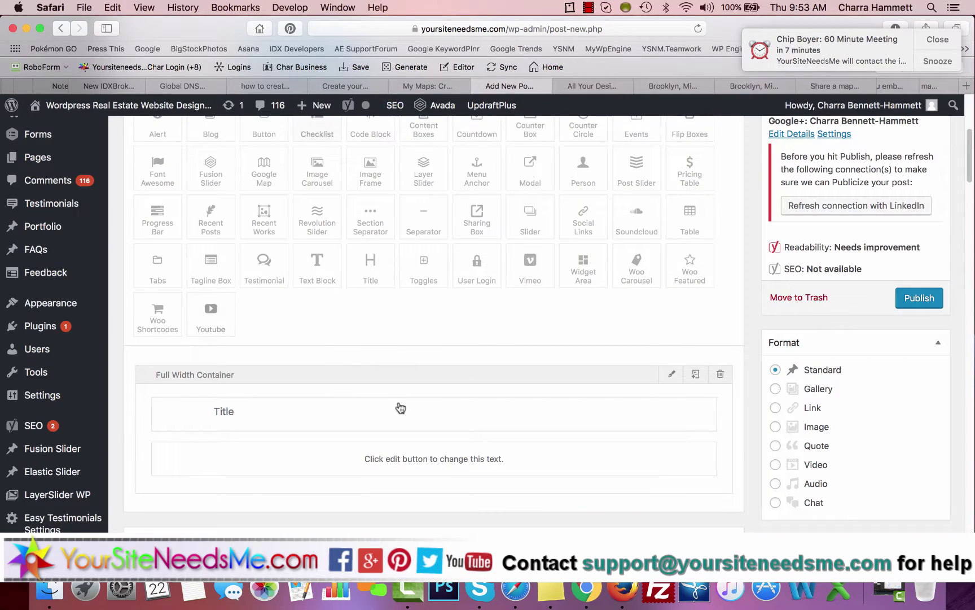
pyautogui.scroll(10, 432, 393)
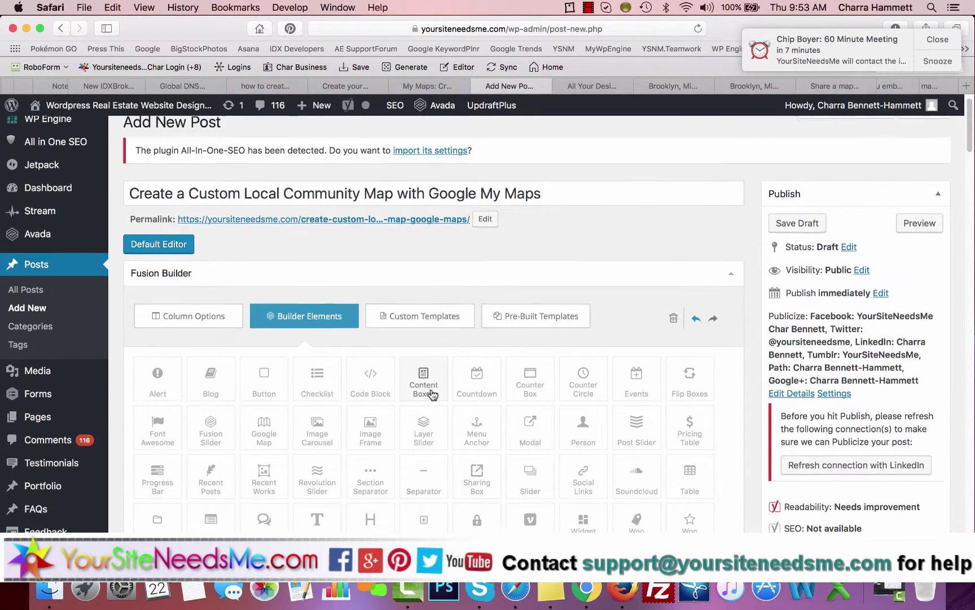
# Step: Drag a Code Block element into the Full Width Container below the text block
pyautogui.scroll(-6, 432, 393)
pyautogui.scroll(-6, 432, 393)
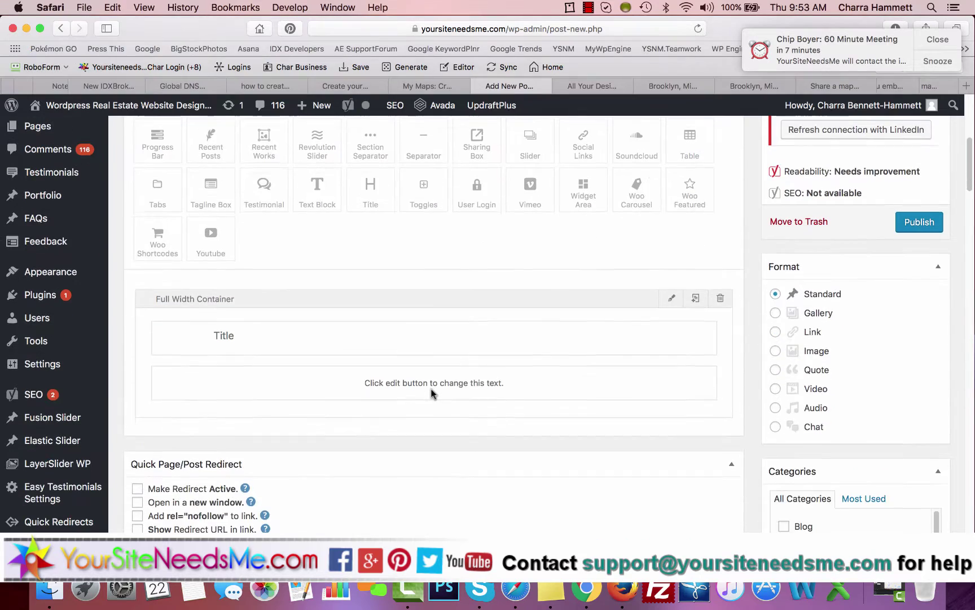
pyautogui.scroll(12, 431, 393)
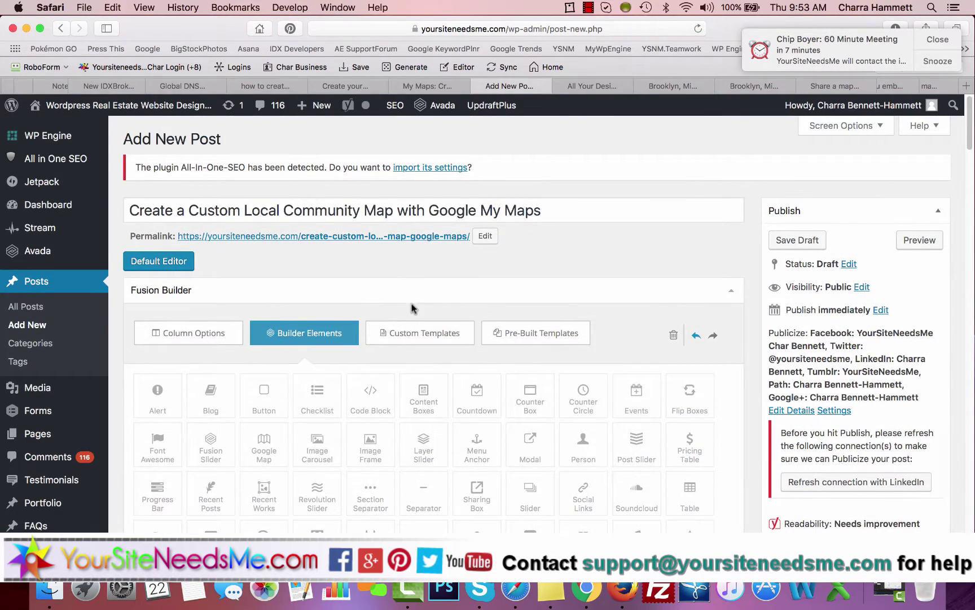
pyautogui.scroll(-11, 413, 310)
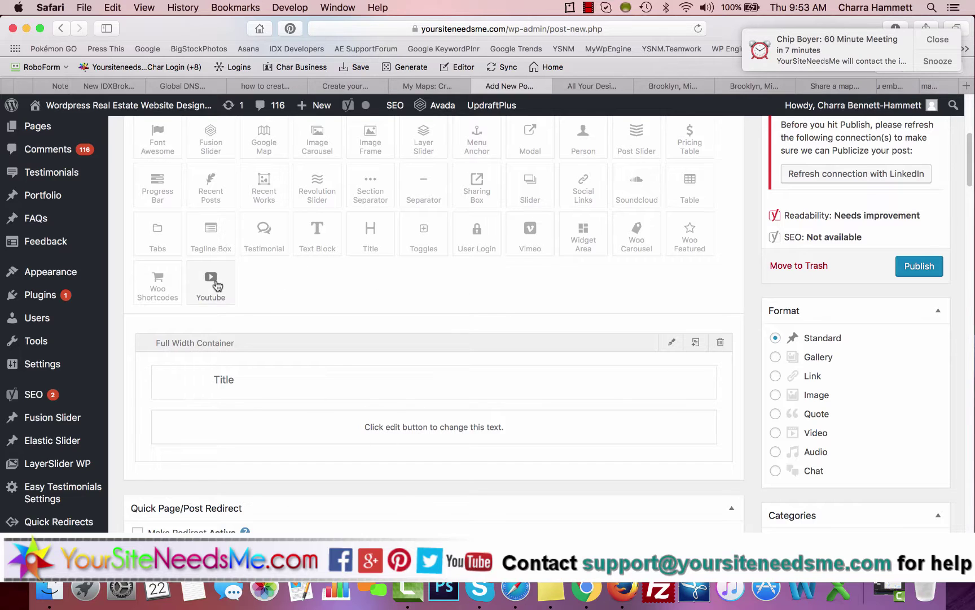
pyautogui.moveTo(216, 285)
pyautogui.mouseDown()
pyautogui.moveTo(311, 384)
pyautogui.moveTo(231, 289)
pyautogui.mouseUp()
pyautogui.scroll(4, 364, 242)
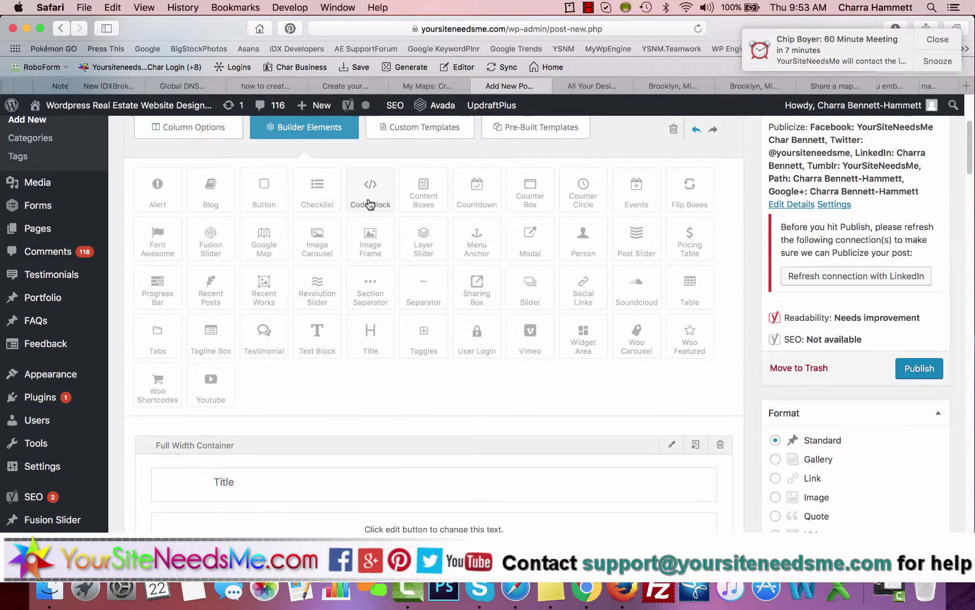
pyautogui.moveTo(370, 198); pyautogui.dragTo(397, 545)
pyautogui.moveTo(395, 432); pyautogui.dragTo(386, 354)
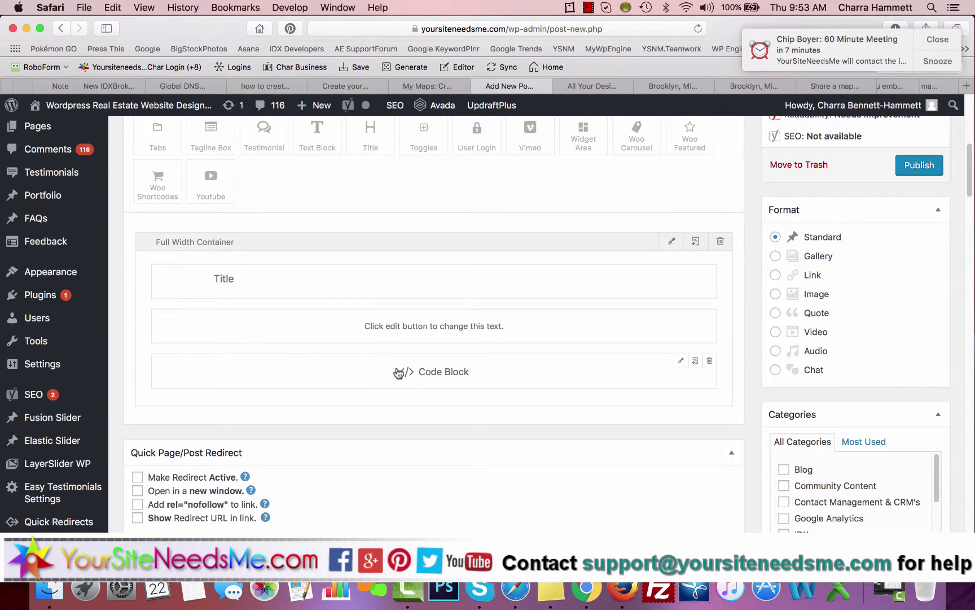
pyautogui.scroll(10, 397, 372)
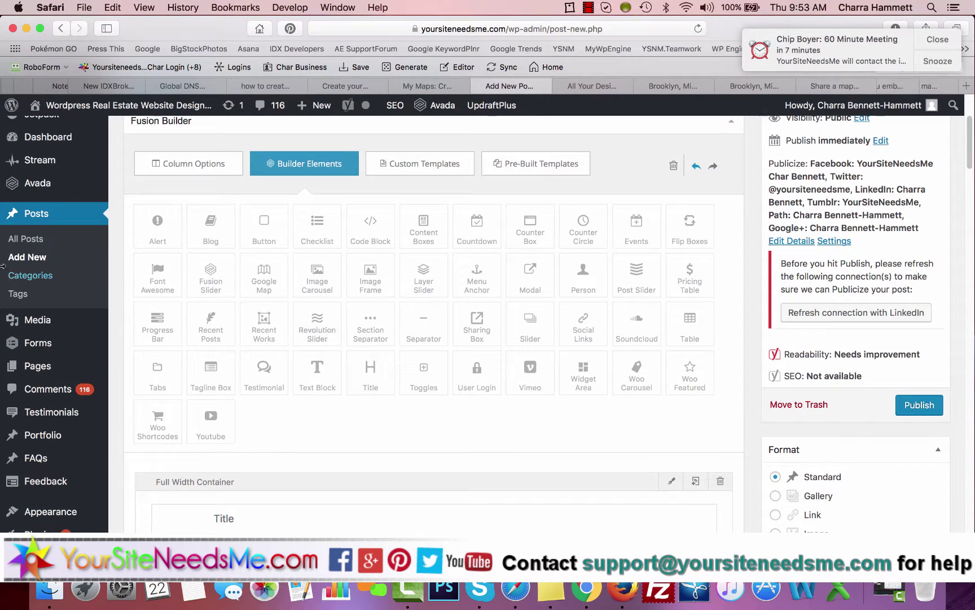
pyautogui.rightClick(29, 257)
# Step: In a fresh new-post tab, paste the map's iframe embed code into the Text editor
pyautogui.click(68, 261)
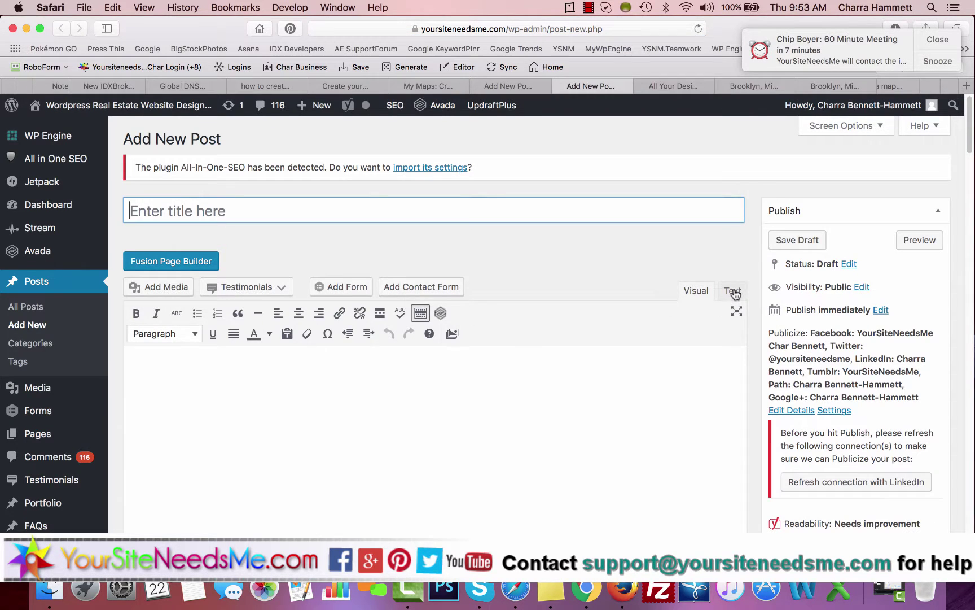
pyautogui.click(733, 291)
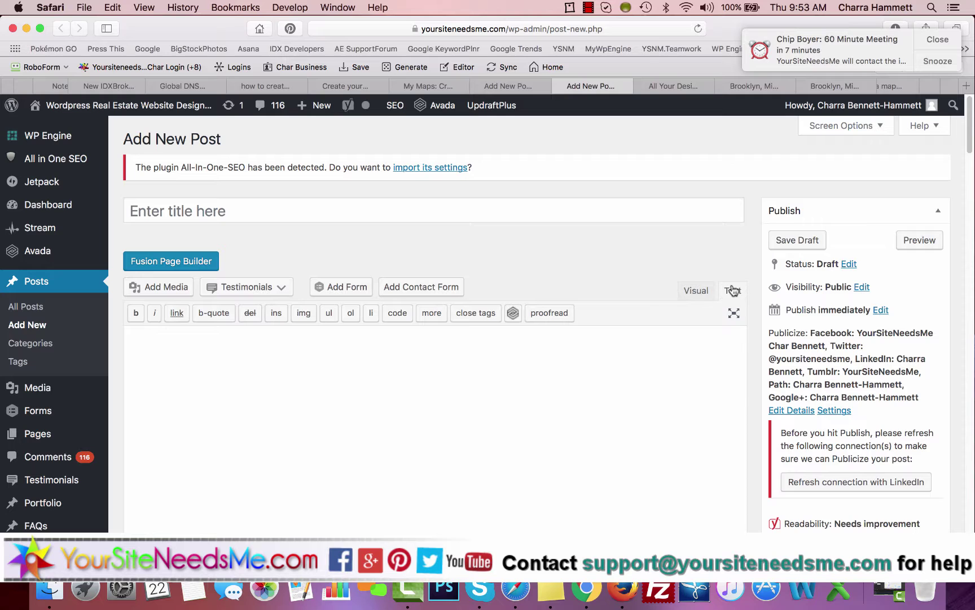
pyautogui.click(467, 411)
pyautogui.write('<iframe src="https://www.google.com/maps/d/embed?mid=1AQoCZ4YQP7QBZPvjj3WXz4cTQCQ" width="640" height="480"></iframe>')
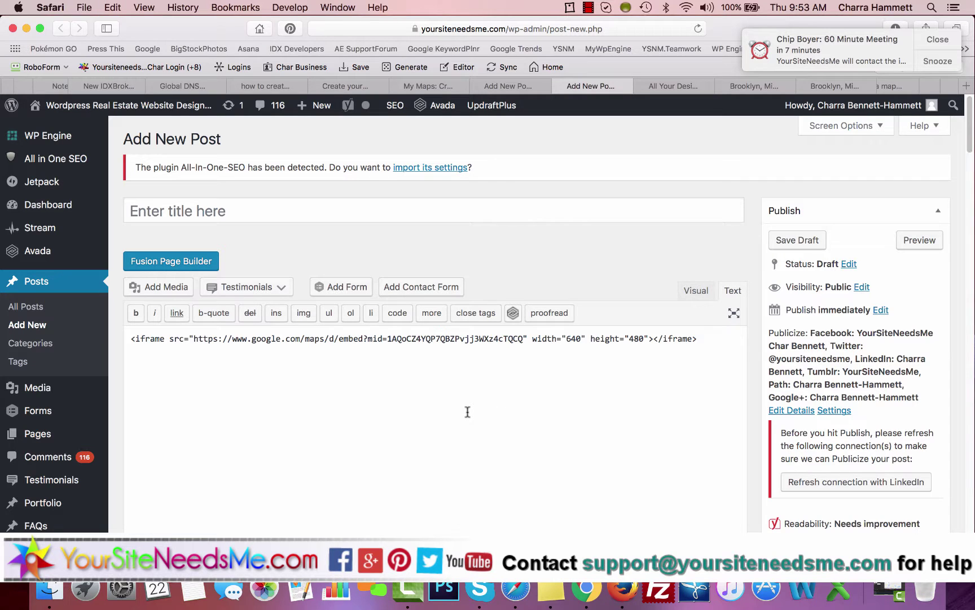
# Step: View the embed as a rendered map in Visual mode, then return to the other draft's builder layout
pyautogui.click(698, 290)
pyautogui.scroll(-10, 590, 264)
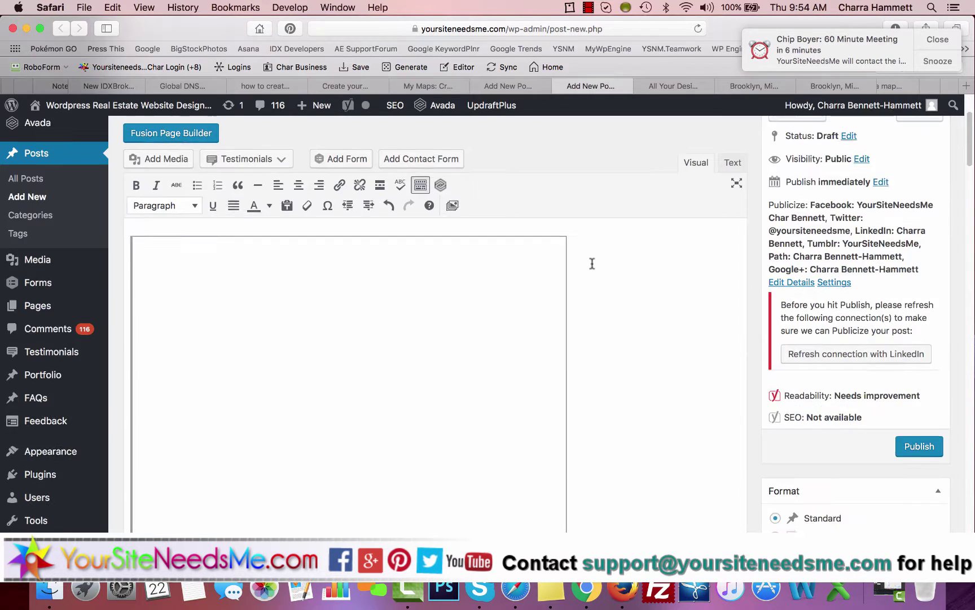
pyautogui.scroll(6, 592, 263)
pyautogui.scroll(-6, 592, 264)
pyautogui.scroll(4, 592, 264)
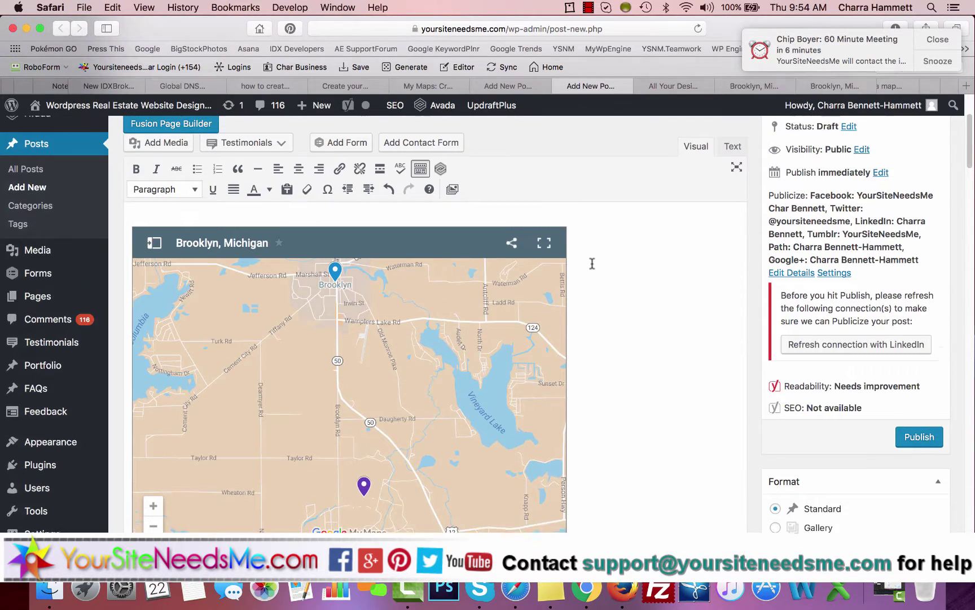
pyautogui.click(525, 87)
pyautogui.scroll(-5, 570, 374)
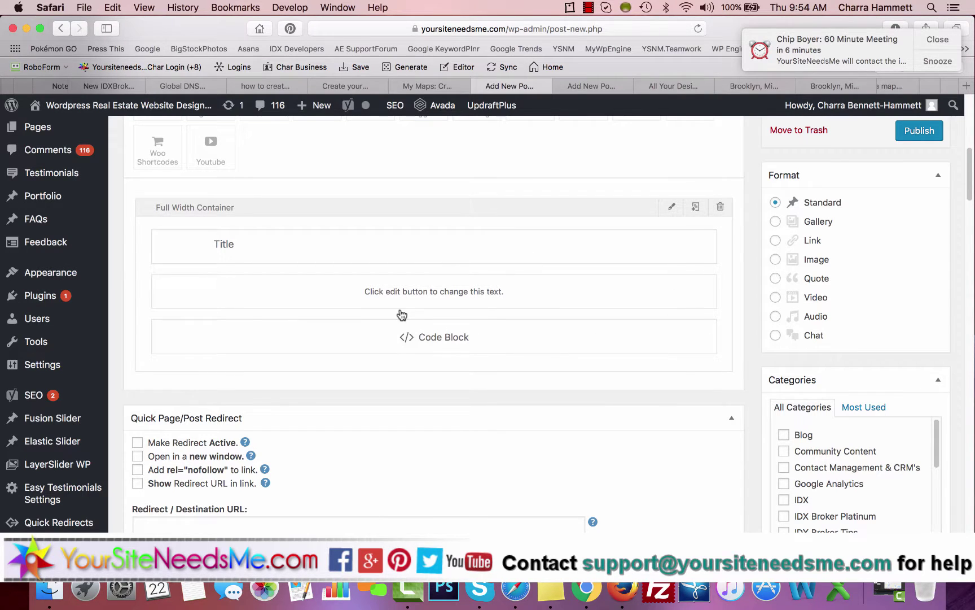
# Step: Replace the Code Block's placeholder with the Google Maps iframe embed code and save
pyautogui.click(681, 330)
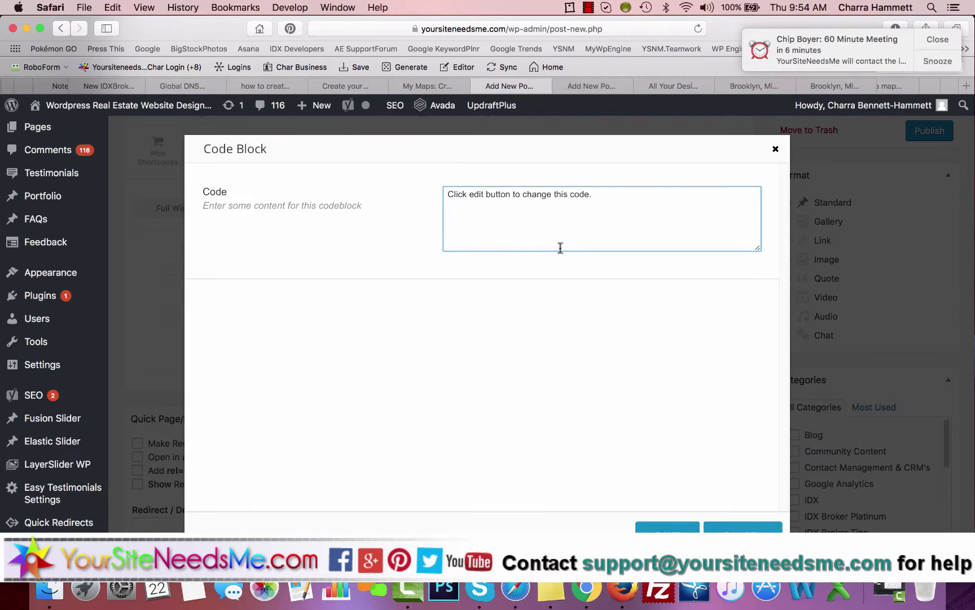
pyautogui.press('super+a')
pyautogui.write('<iframe src="https://www.google.com/maps/d/embed?mid=1AQoCZ4YQP7QBZPvjj3WXz4cTQCQ" width="640" height="480"></iframe>')
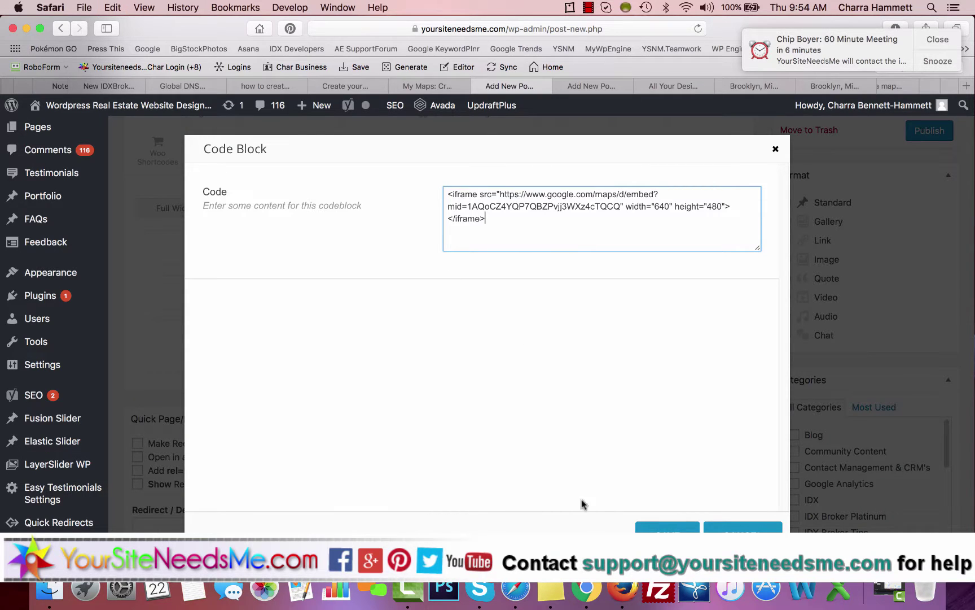
pyautogui.click(638, 525)
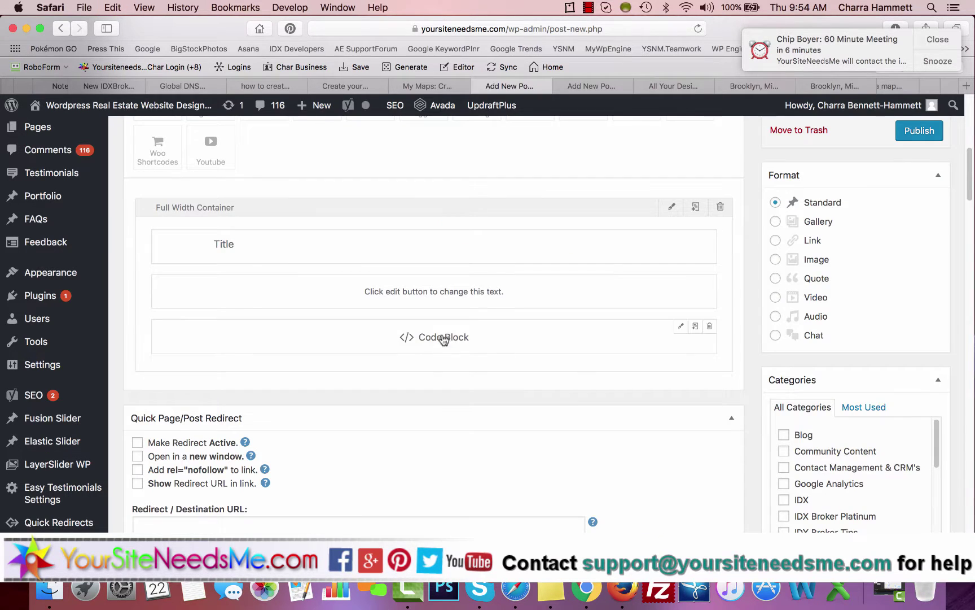
# Step: Set the Title element to 'Video Tutorial on How to make a custom local Google My Map.'
pyautogui.scroll(3, 434, 345)
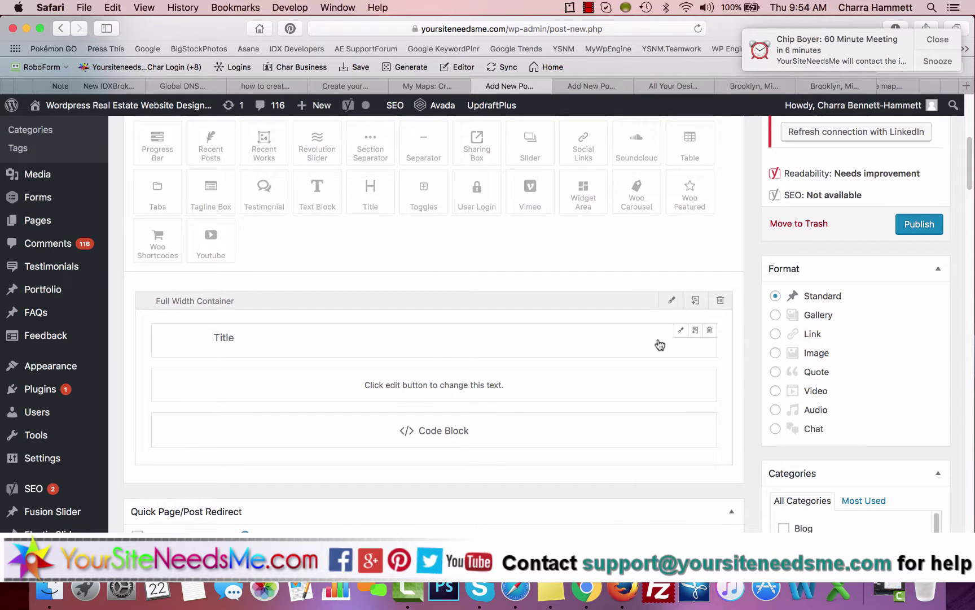
pyautogui.click(681, 330)
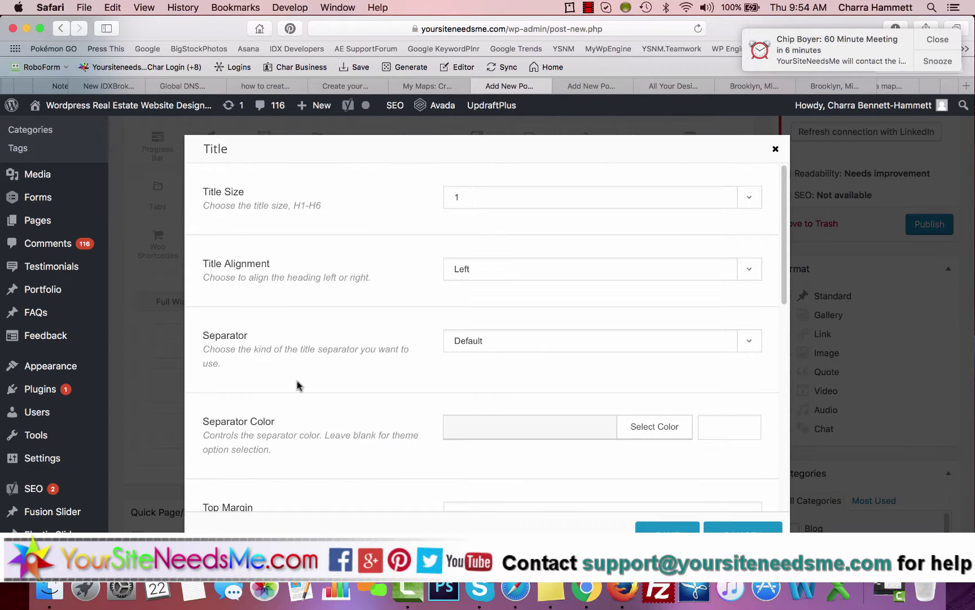
pyautogui.scroll(-10, 297, 386)
pyautogui.click(298, 390)
pyautogui.write('Vid')
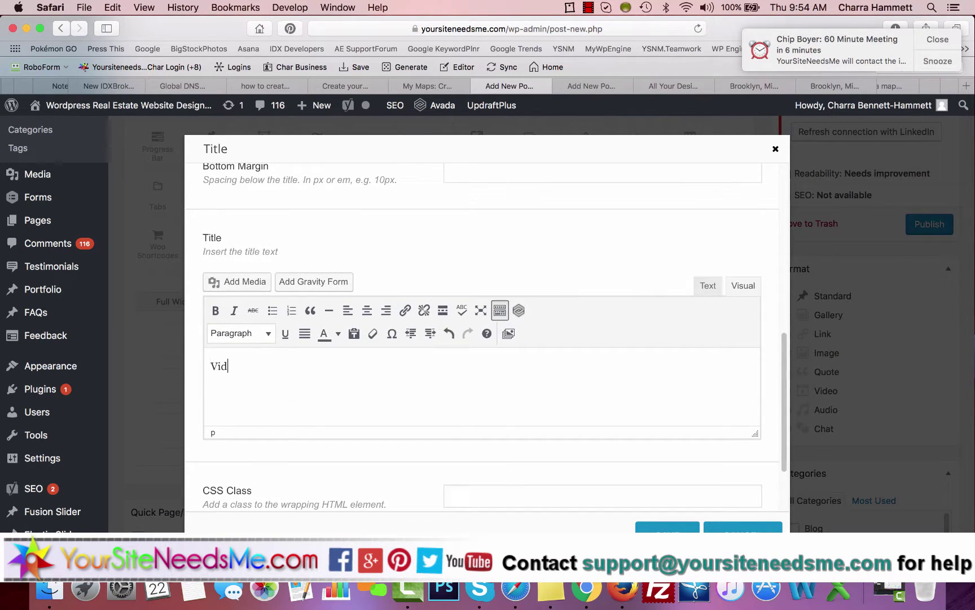
pyautogui.write('eo Tutorial on How to Ma')
pyautogui.press('BackSpace')
pyautogui.press('BackSpace')
pyautogui.write('ma')
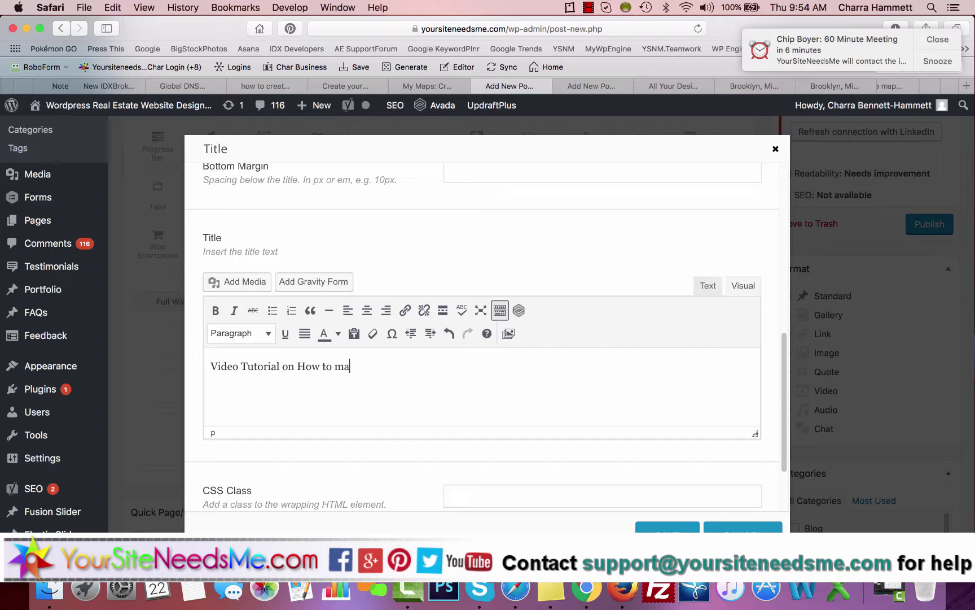
pyautogui.write('ke a custom Google M')
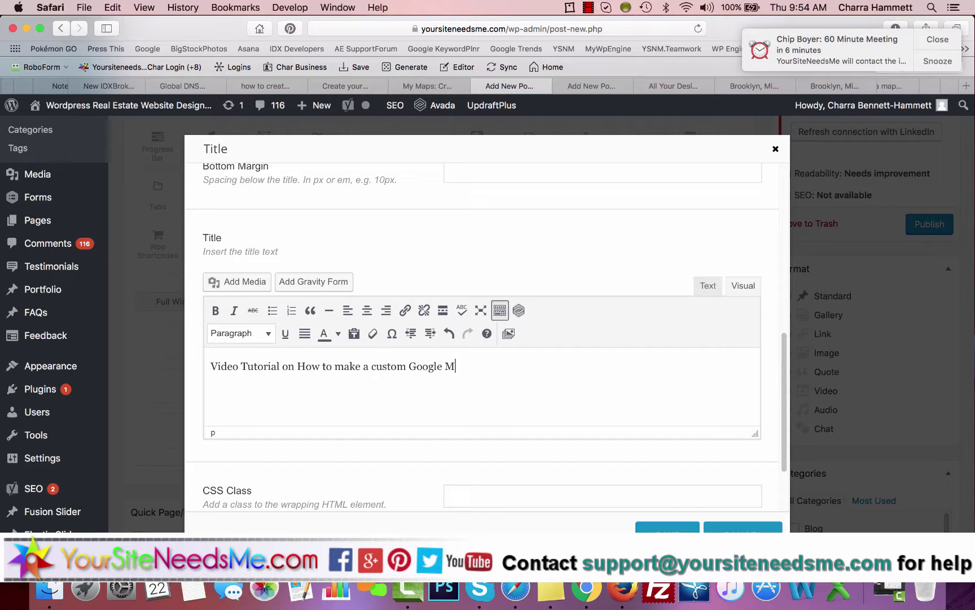
pyautogui.write('y Map')
pyautogui.write(' local')
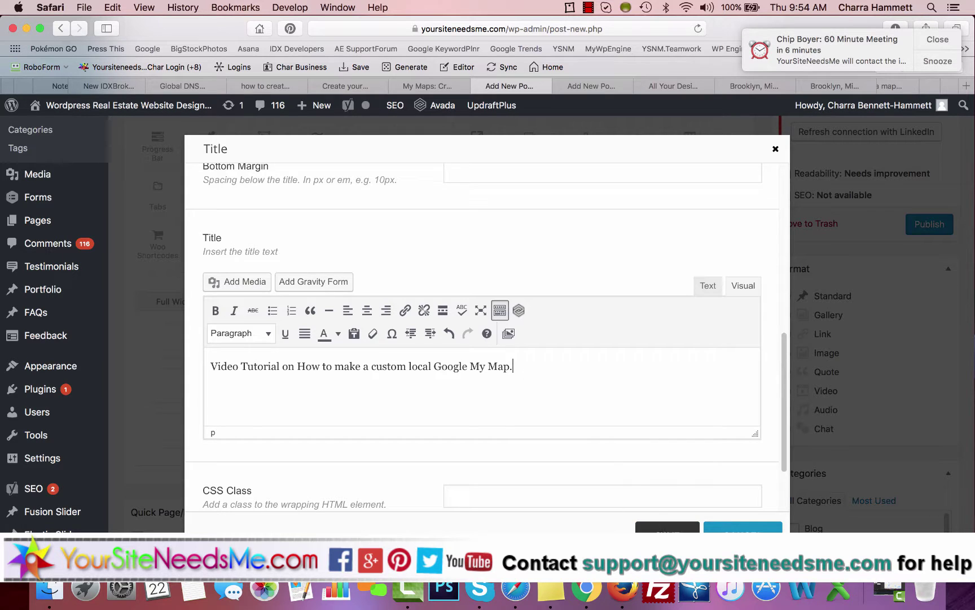
pyautogui.click(658, 531)
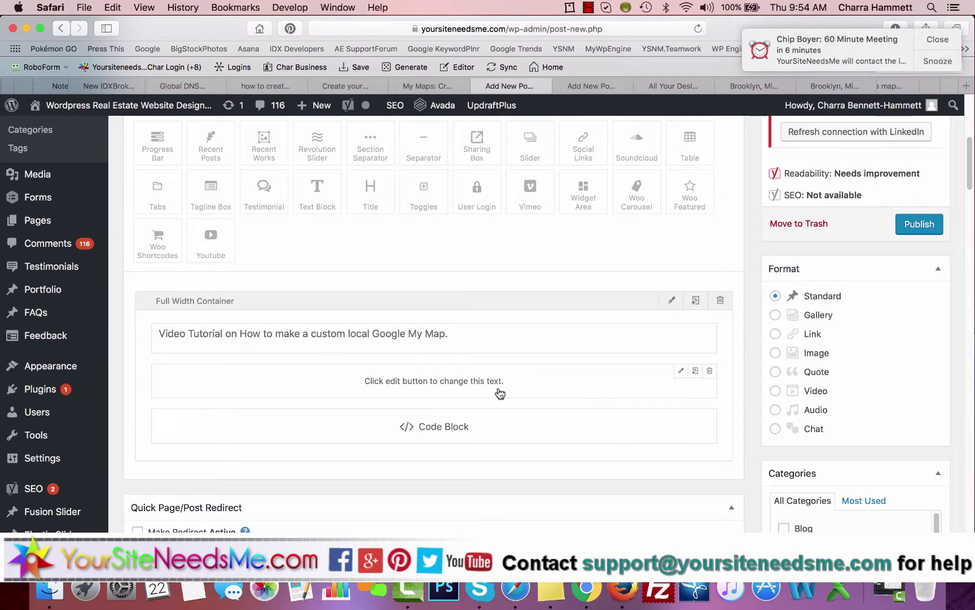
# Step: Overwrite the Text Block placeholder with the intro about the cool Brooklyn Michigan map tutorial and save
pyautogui.click(680, 373)
pyautogui.tripleClick(211, 320)
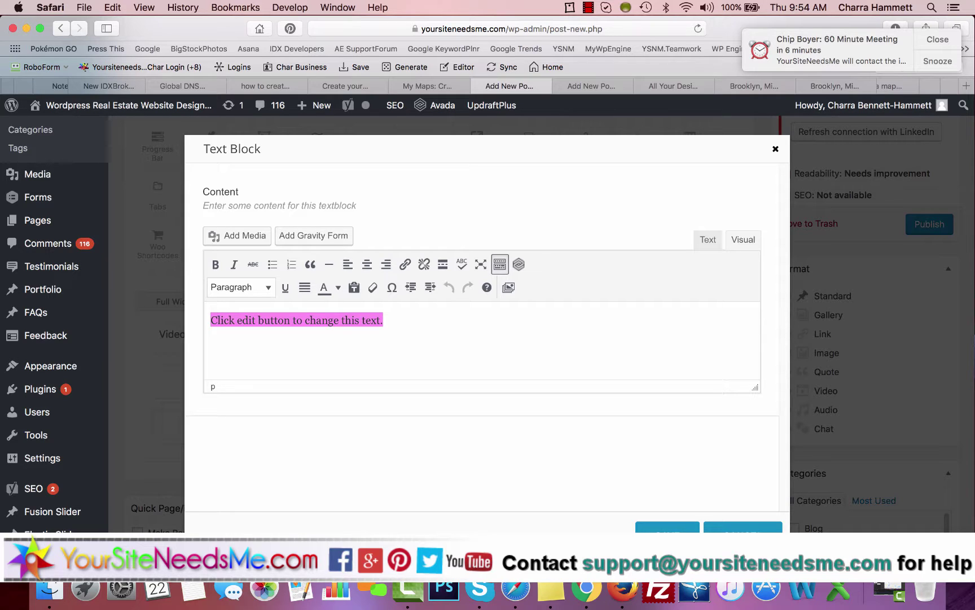
pyautogui.write('Check out the cool ')
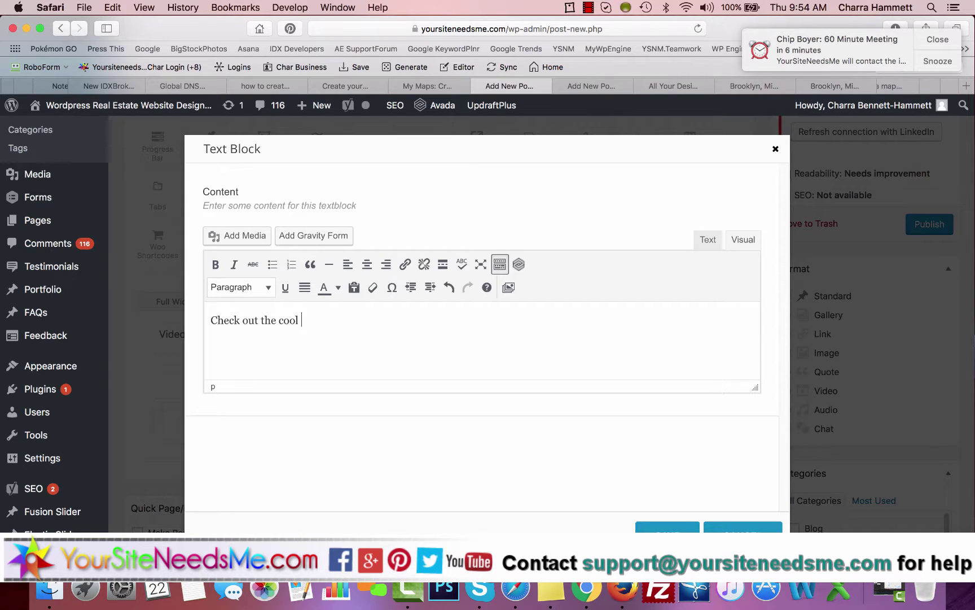
pyautogui.write('video tutorial on how I made ')
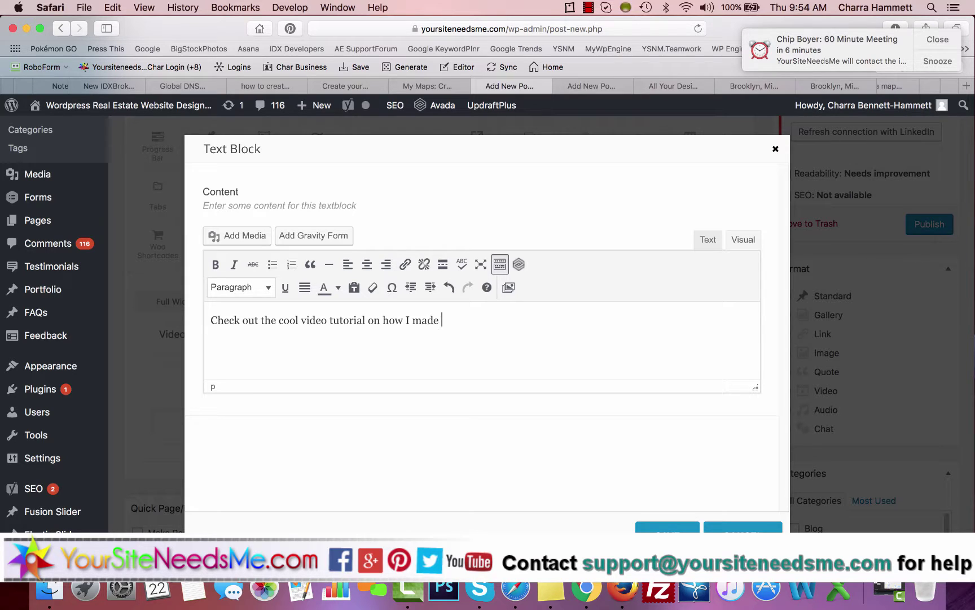
pyautogui.write('a cool local map of Brooklyn Mi')
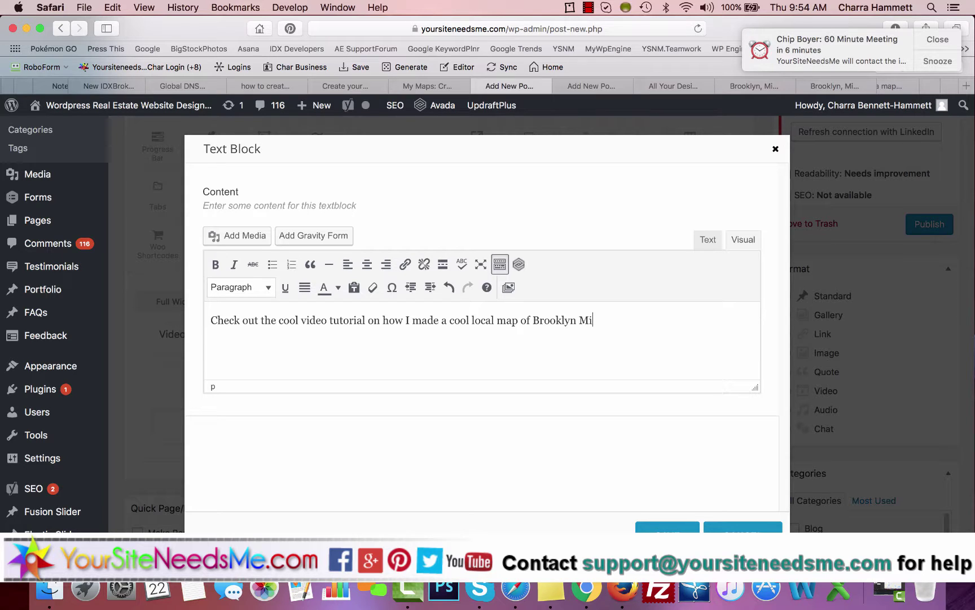
pyautogui.write('chigan.')
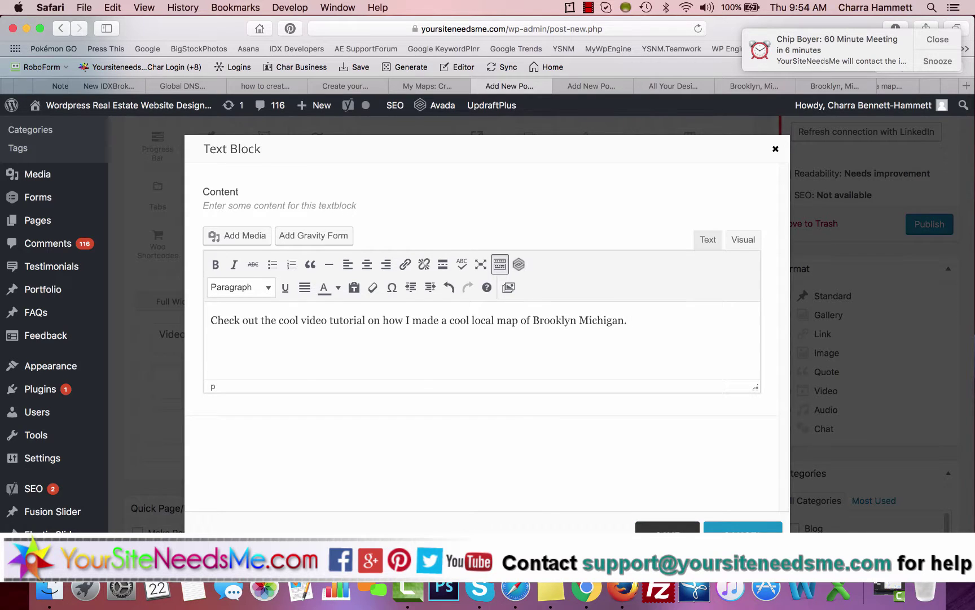
pyautogui.click(660, 529)
pyautogui.scroll(5, 920, 230)
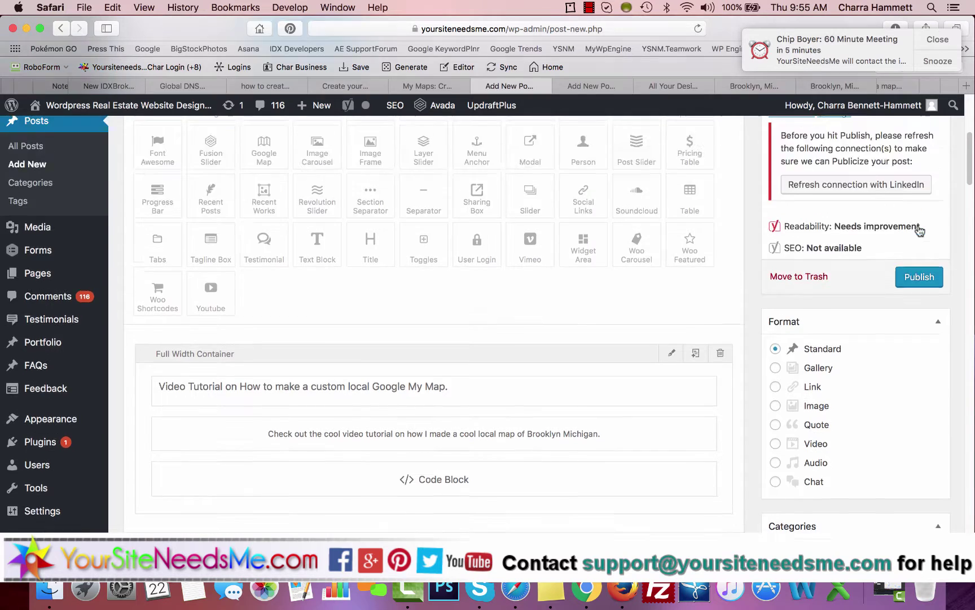
pyautogui.scroll(1, 815, 173)
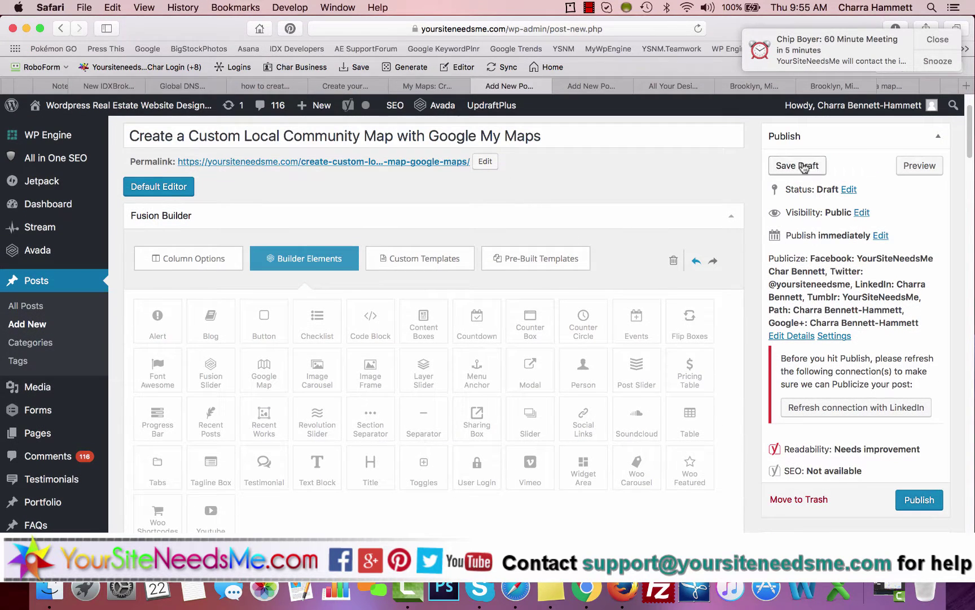
# Step: Save the post as a draft, dismiss the meeting reminder, and open Preview post in a new tab
pyautogui.click(804, 166)
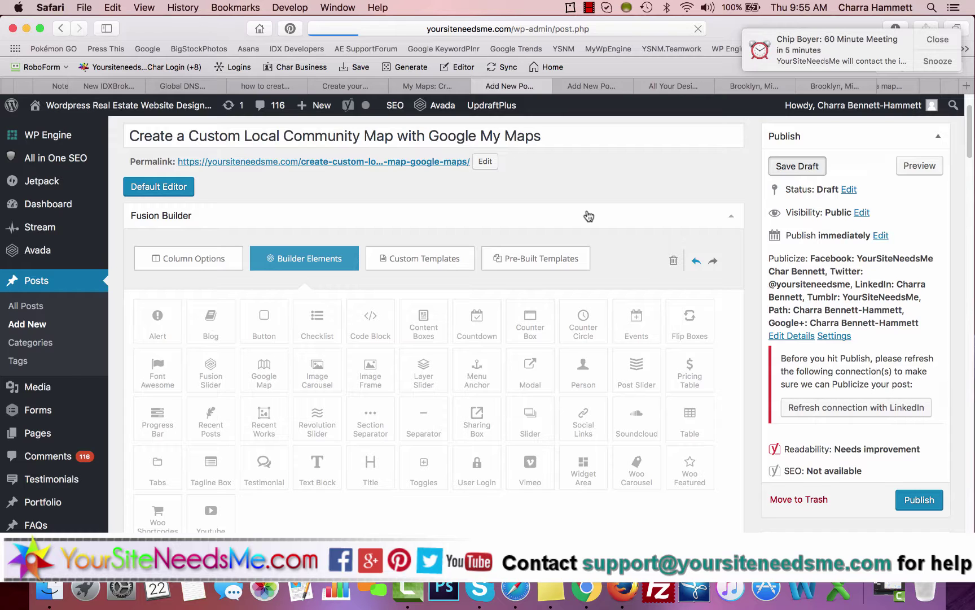
pyautogui.click(933, 40)
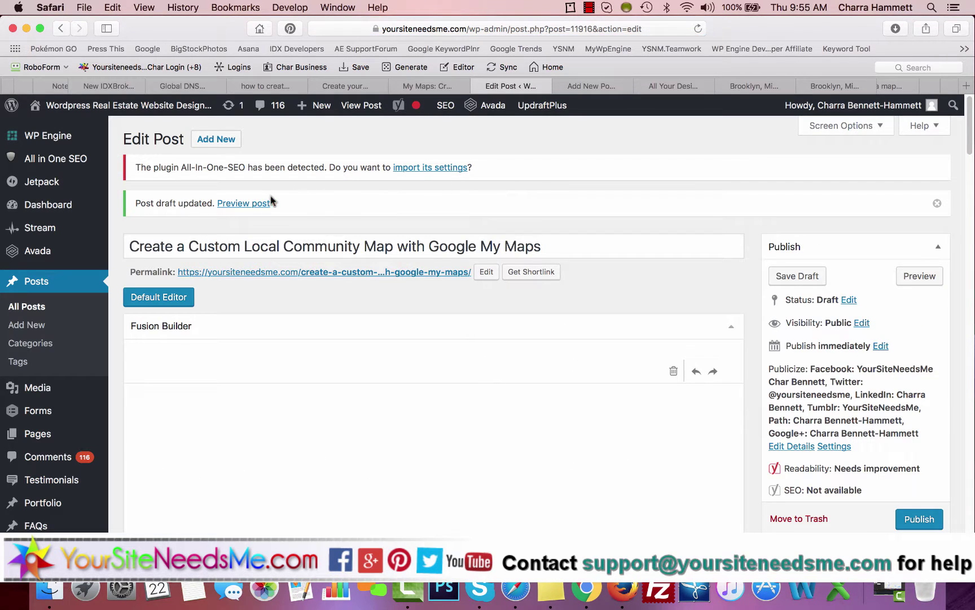
pyautogui.rightClick(271, 202)
pyautogui.click(294, 207)
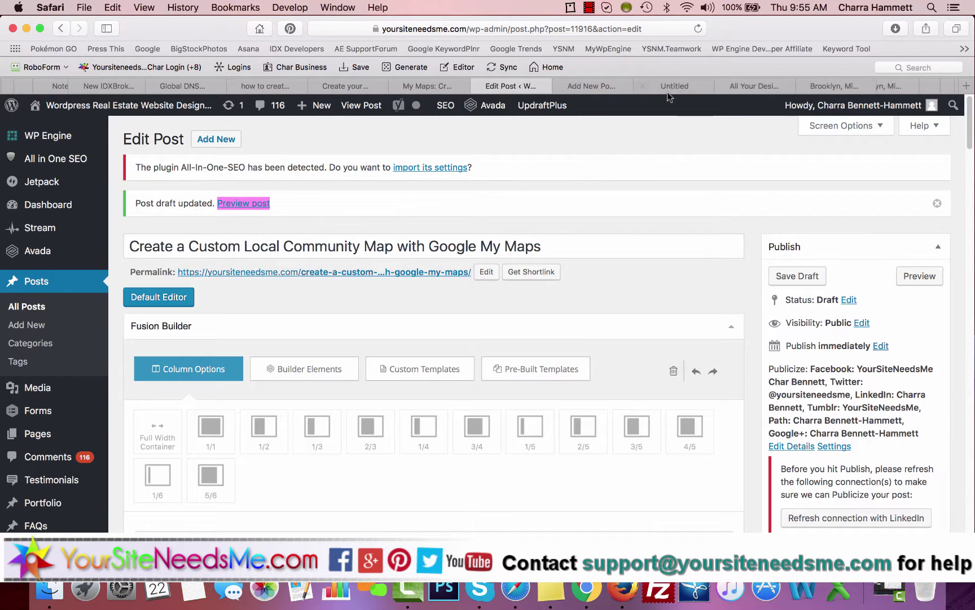
# Step: Switch to the preview tab and scroll through the heading, intro line and embedded Brooklyn map
pyautogui.click(673, 87)
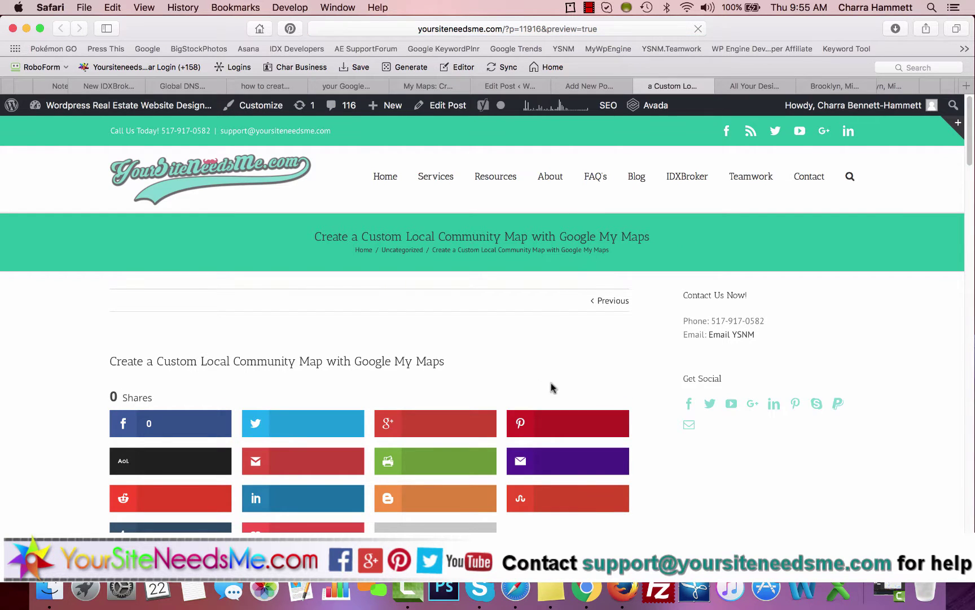
pyautogui.scroll(-15, 641, 395)
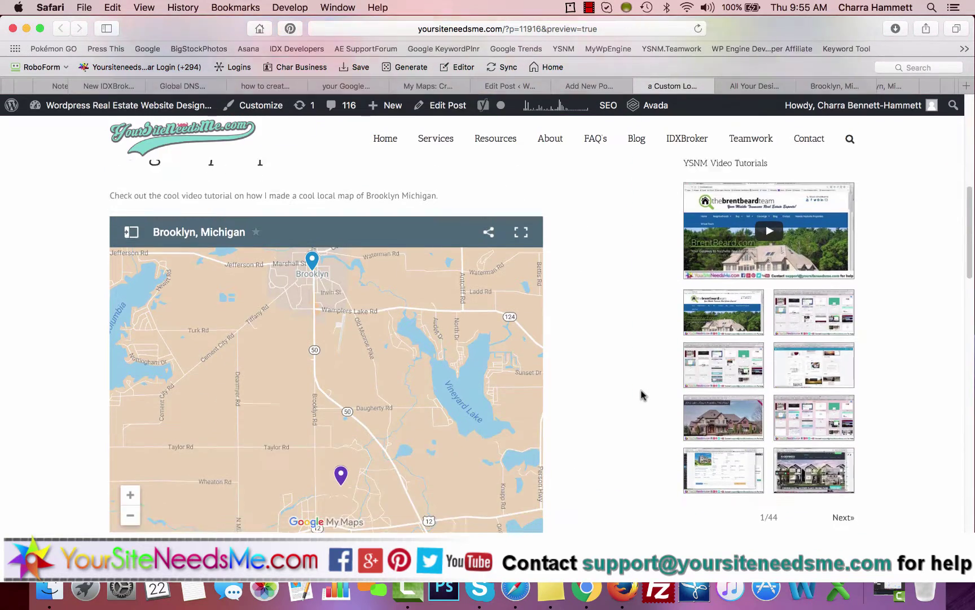
pyautogui.scroll(2, 641, 395)
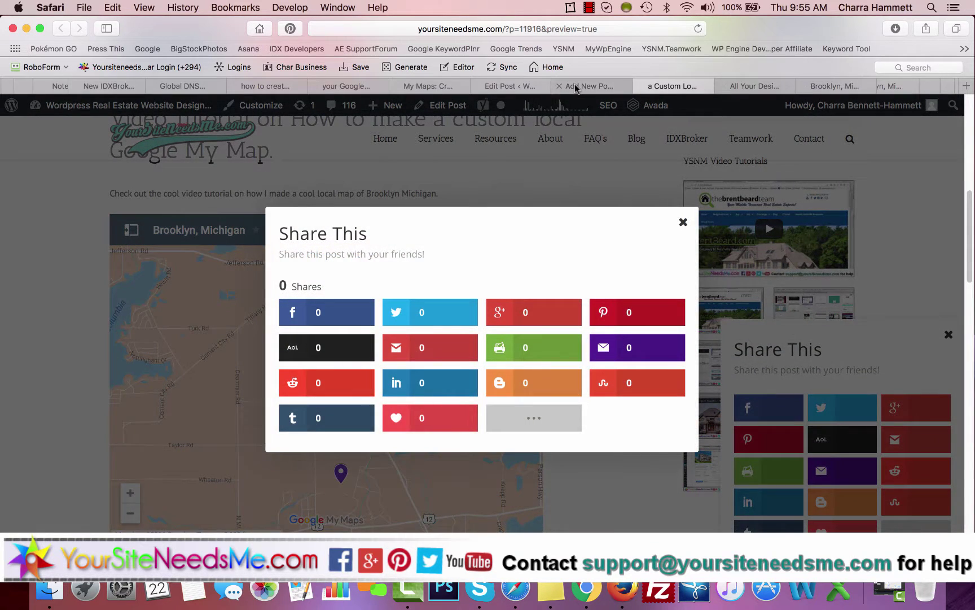
# Step: Return to the first Add New Post editor and switch its body to Text mode showing the raw 640x480 iframe
pyautogui.click(576, 88)
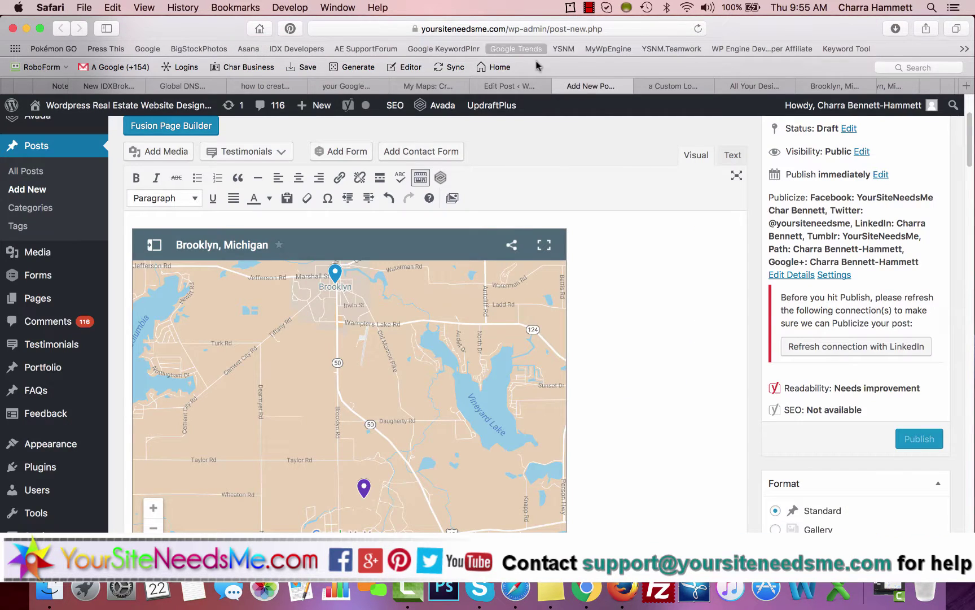
pyautogui.click(509, 86)
pyautogui.click(590, 86)
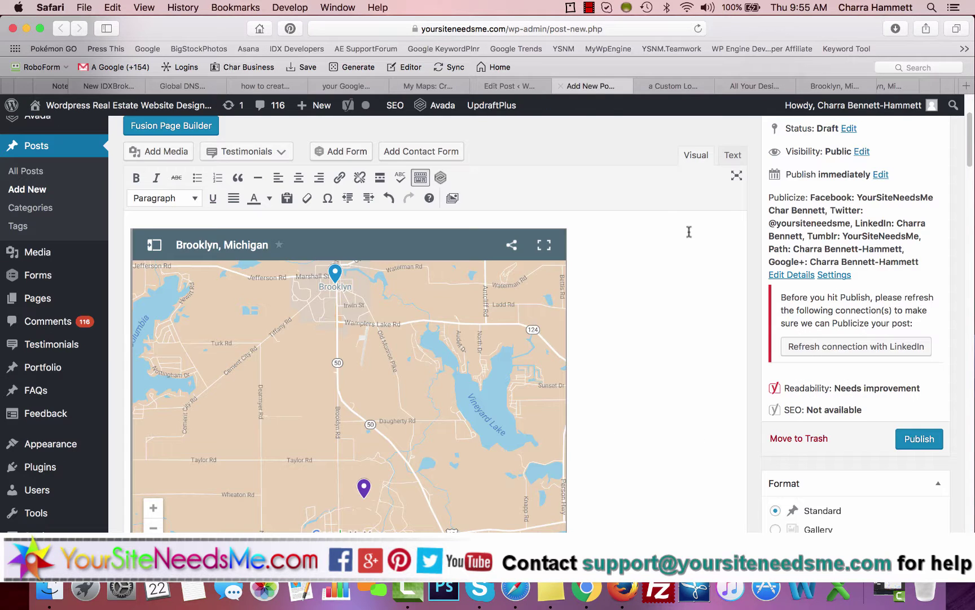
pyautogui.click(732, 154)
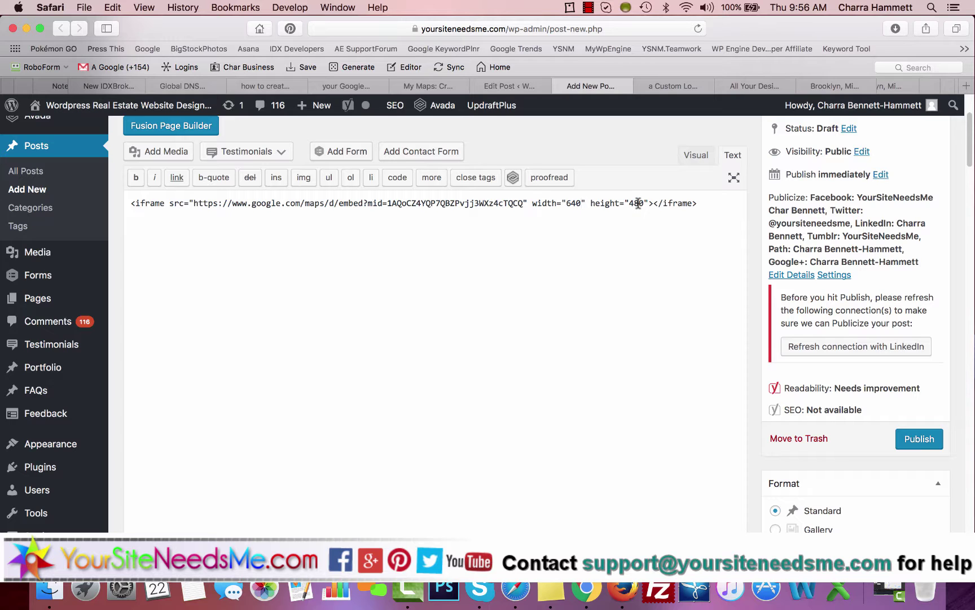
pyautogui.click(677, 86)
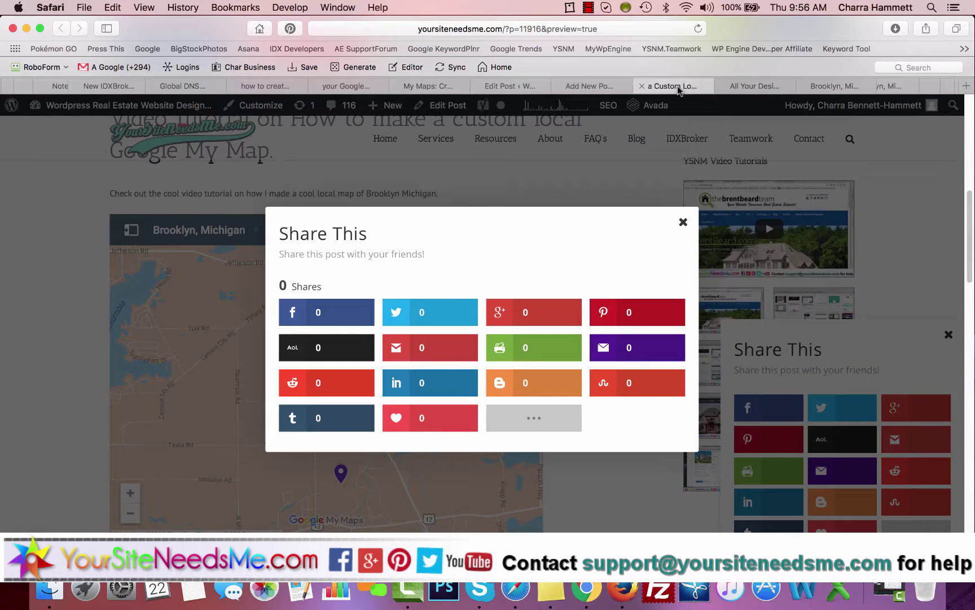
pyautogui.click(754, 86)
pyautogui.click(610, 86)
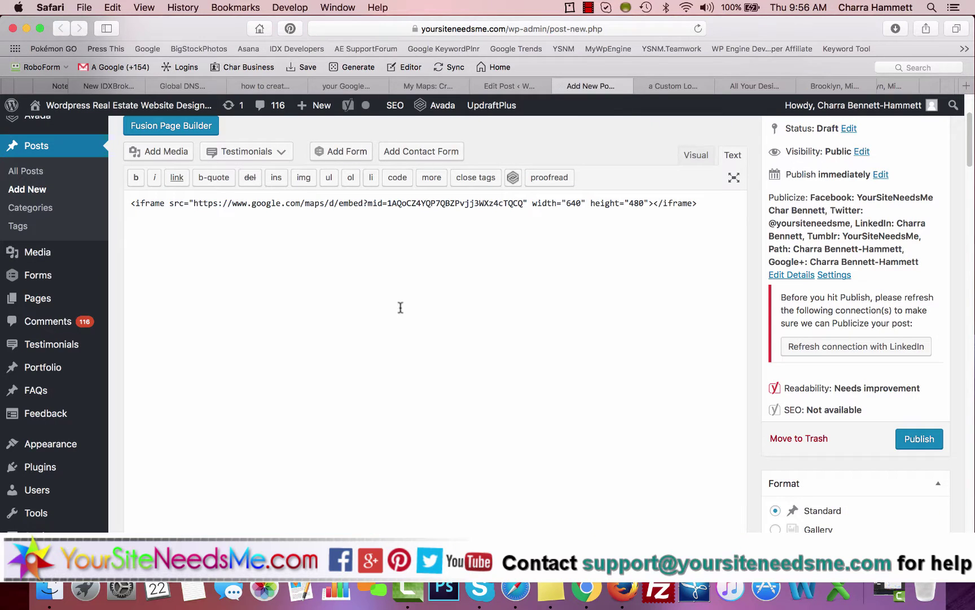